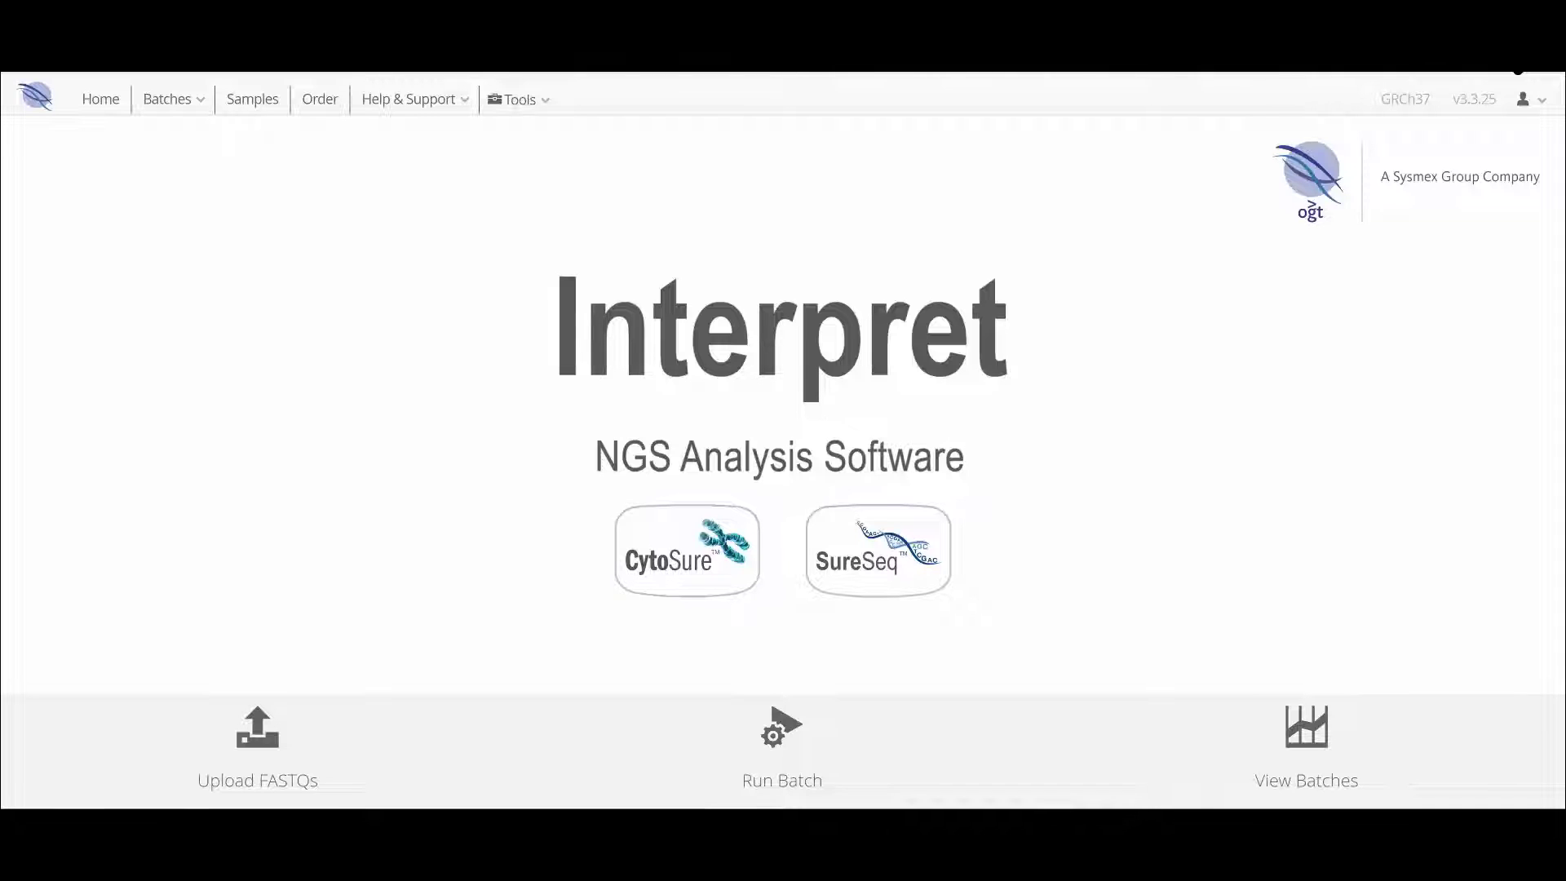
# Step: Open the Demo Myeloid Run_PG batch from the Batches list to view its samples
pyautogui.click(1305, 733)
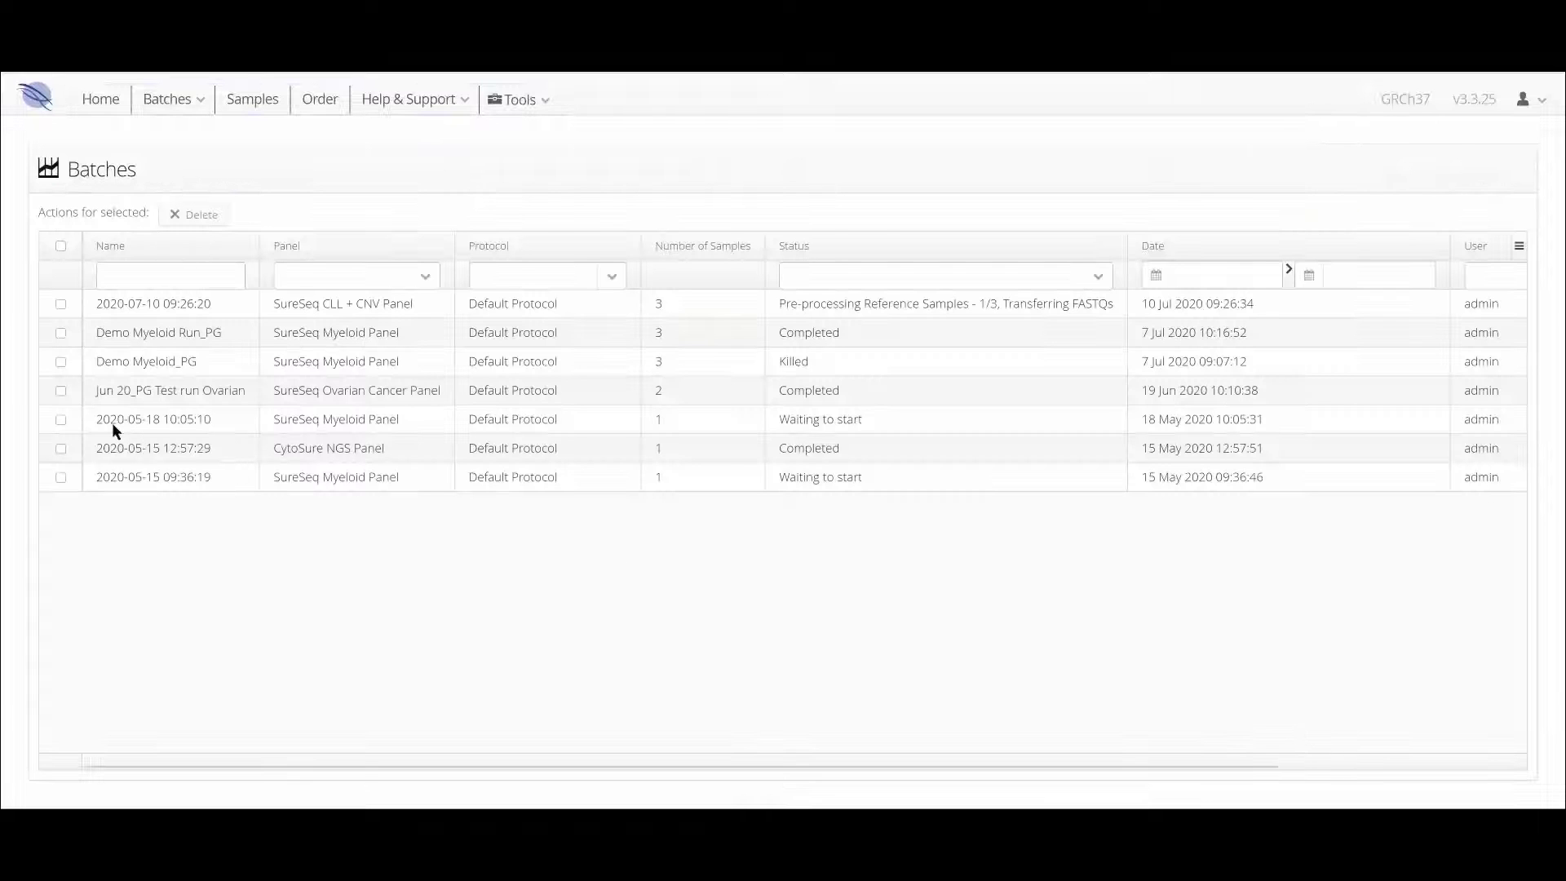
pyautogui.click(158, 336)
pyautogui.doubleClick(157, 334)
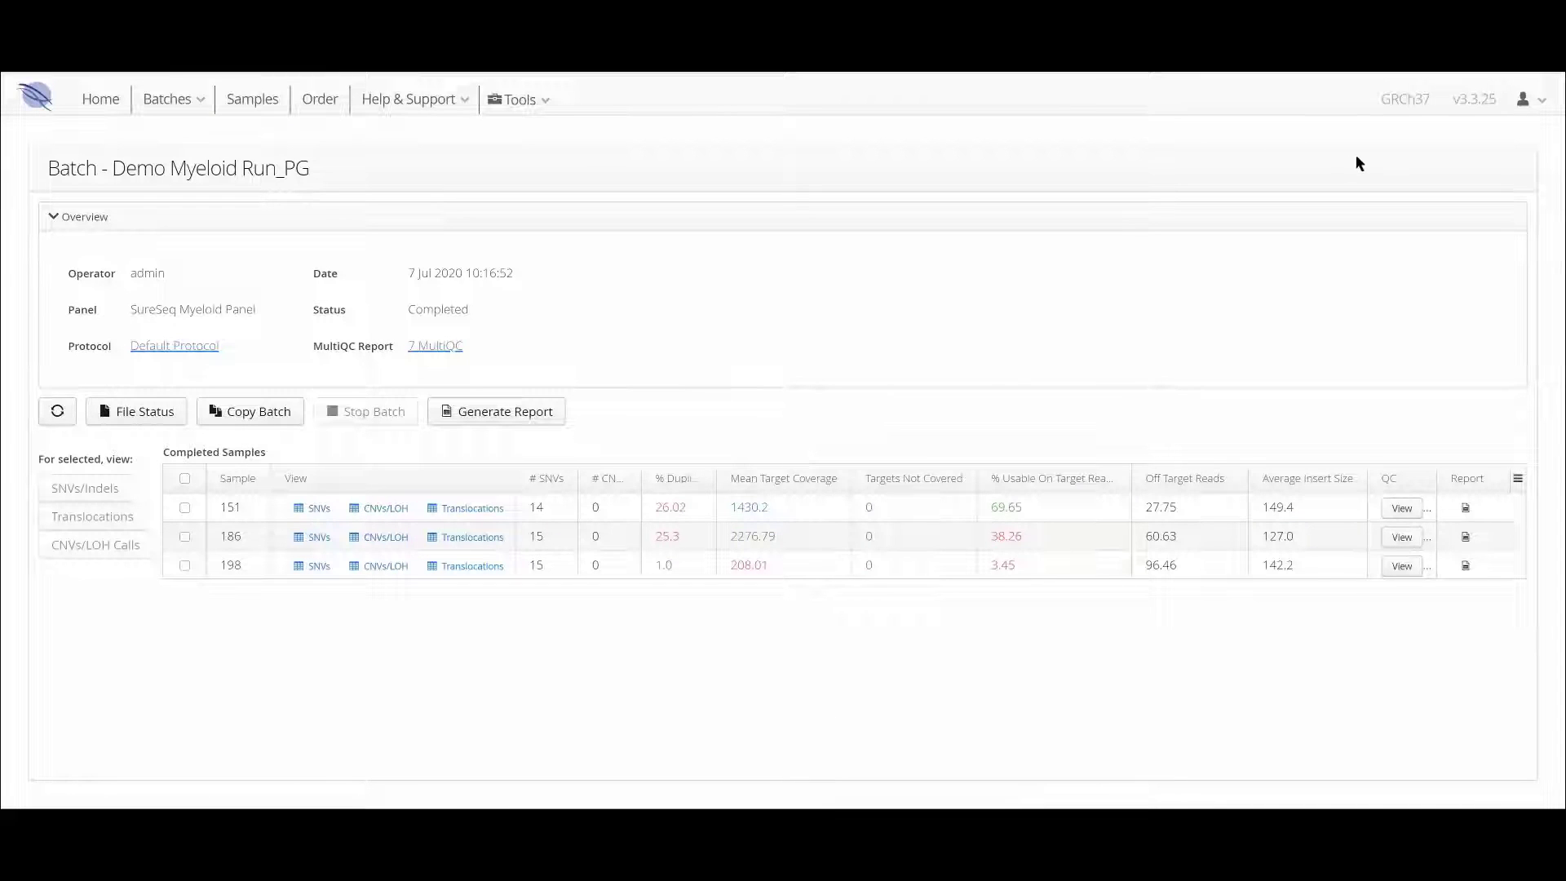
# Step: Go to Admin Controls > Analysis > Metric Sets and review the Default set's thresholds
pyautogui.click(1534, 100)
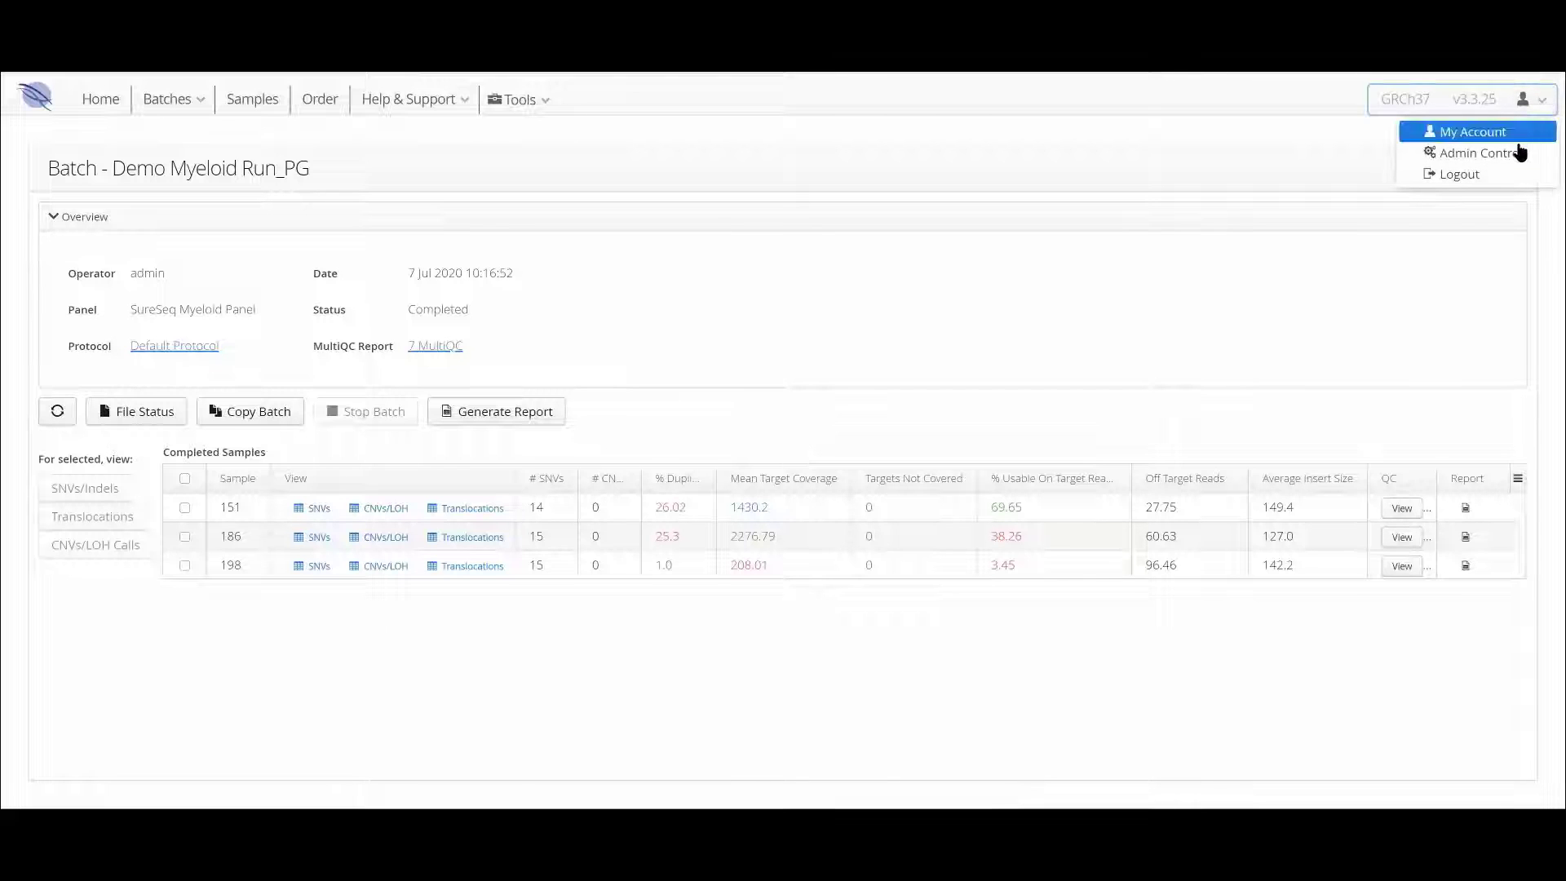
pyautogui.click(1517, 154)
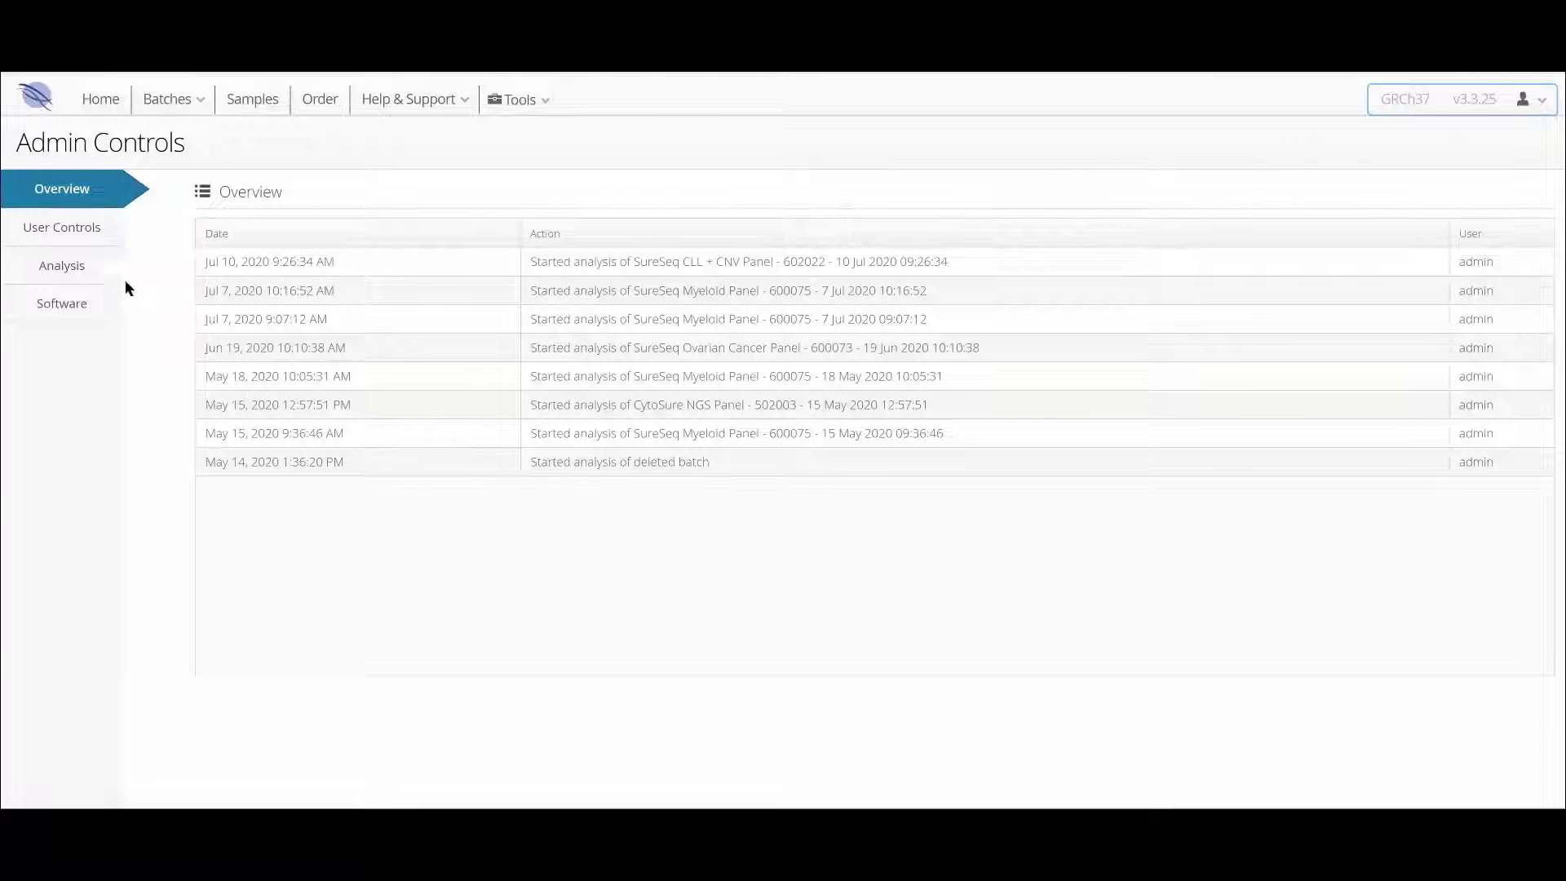
pyautogui.click(24, 272)
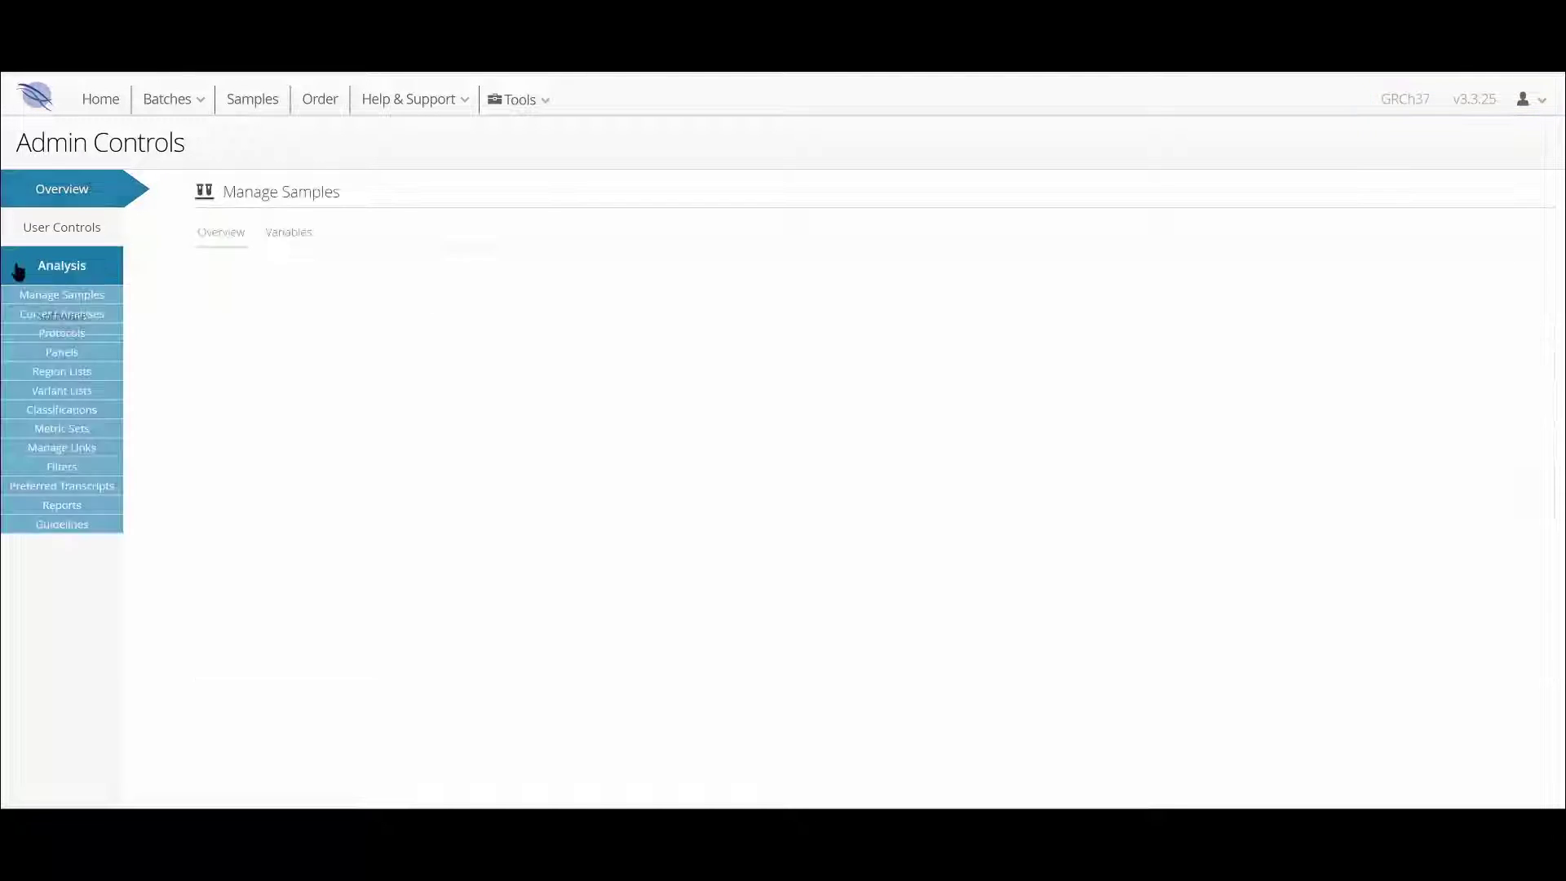
pyautogui.click(38, 430)
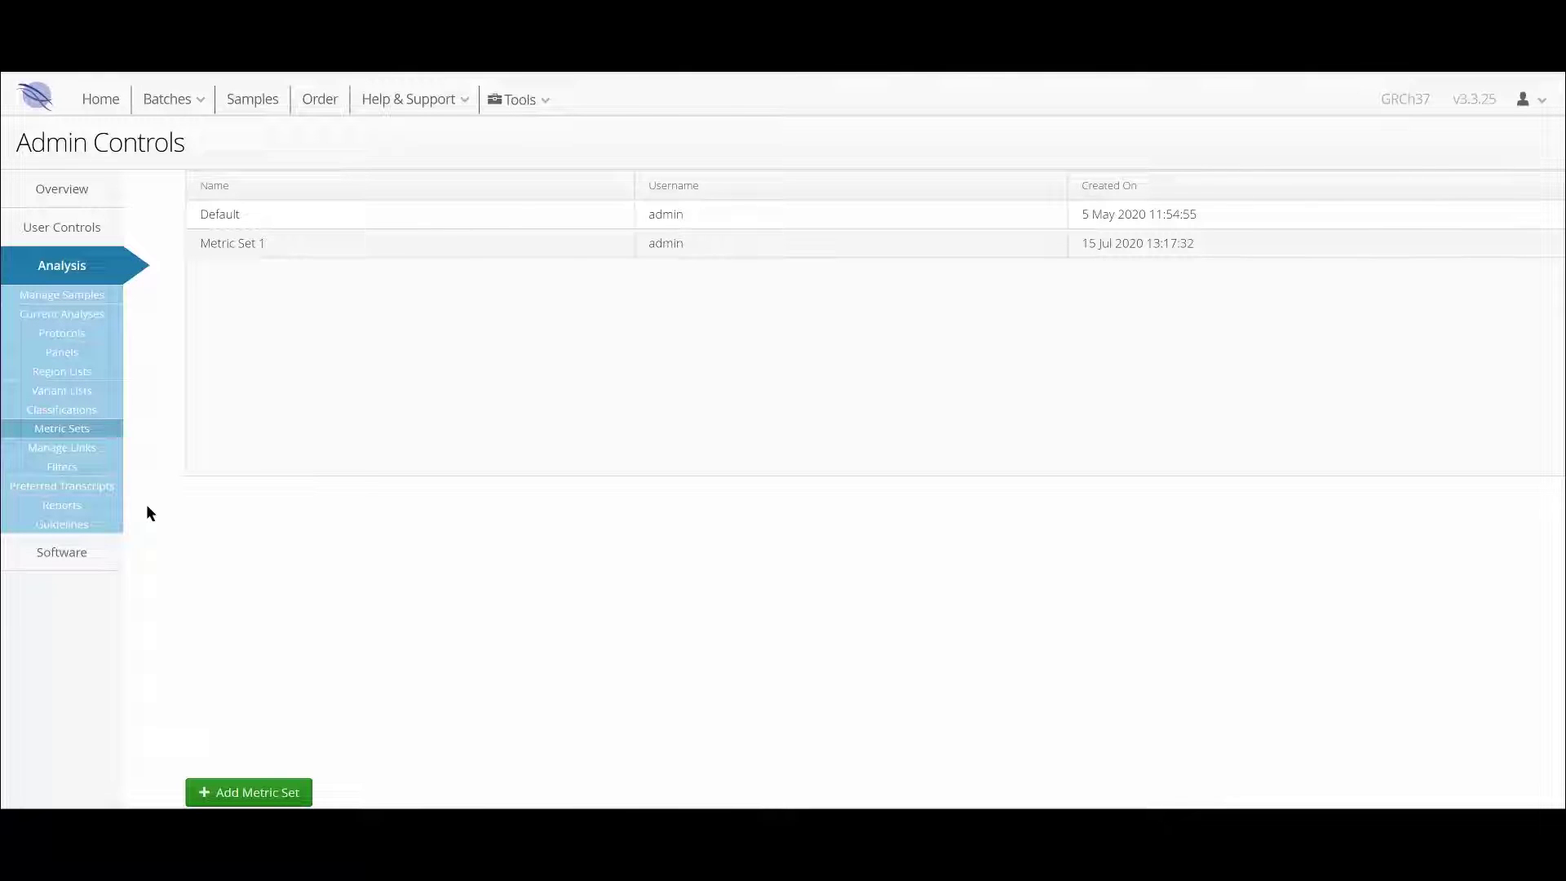
pyautogui.click(240, 214)
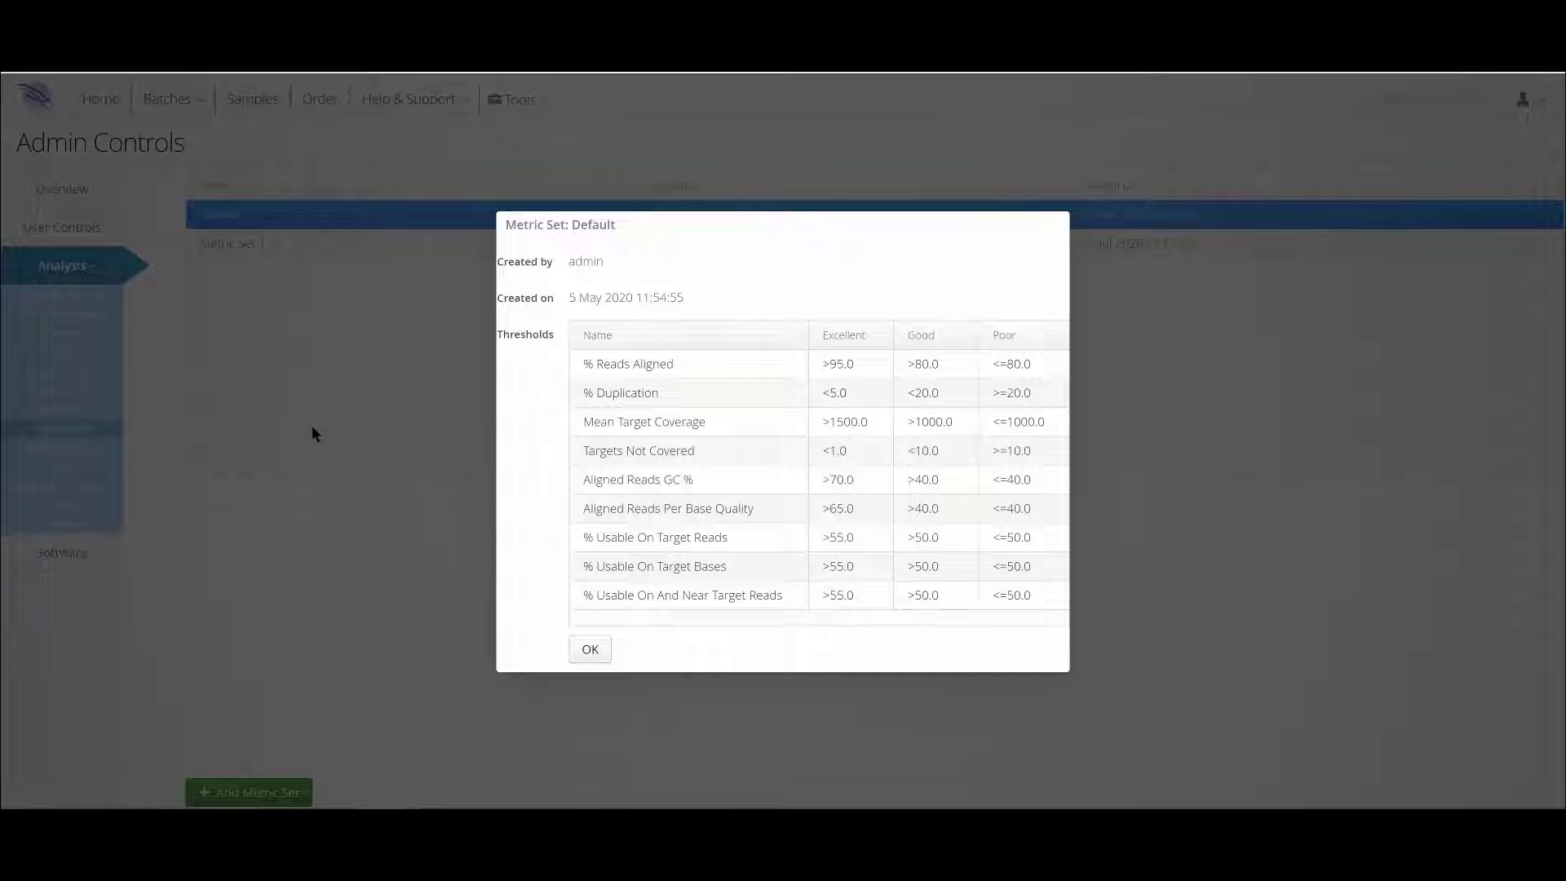
pyautogui.click(589, 650)
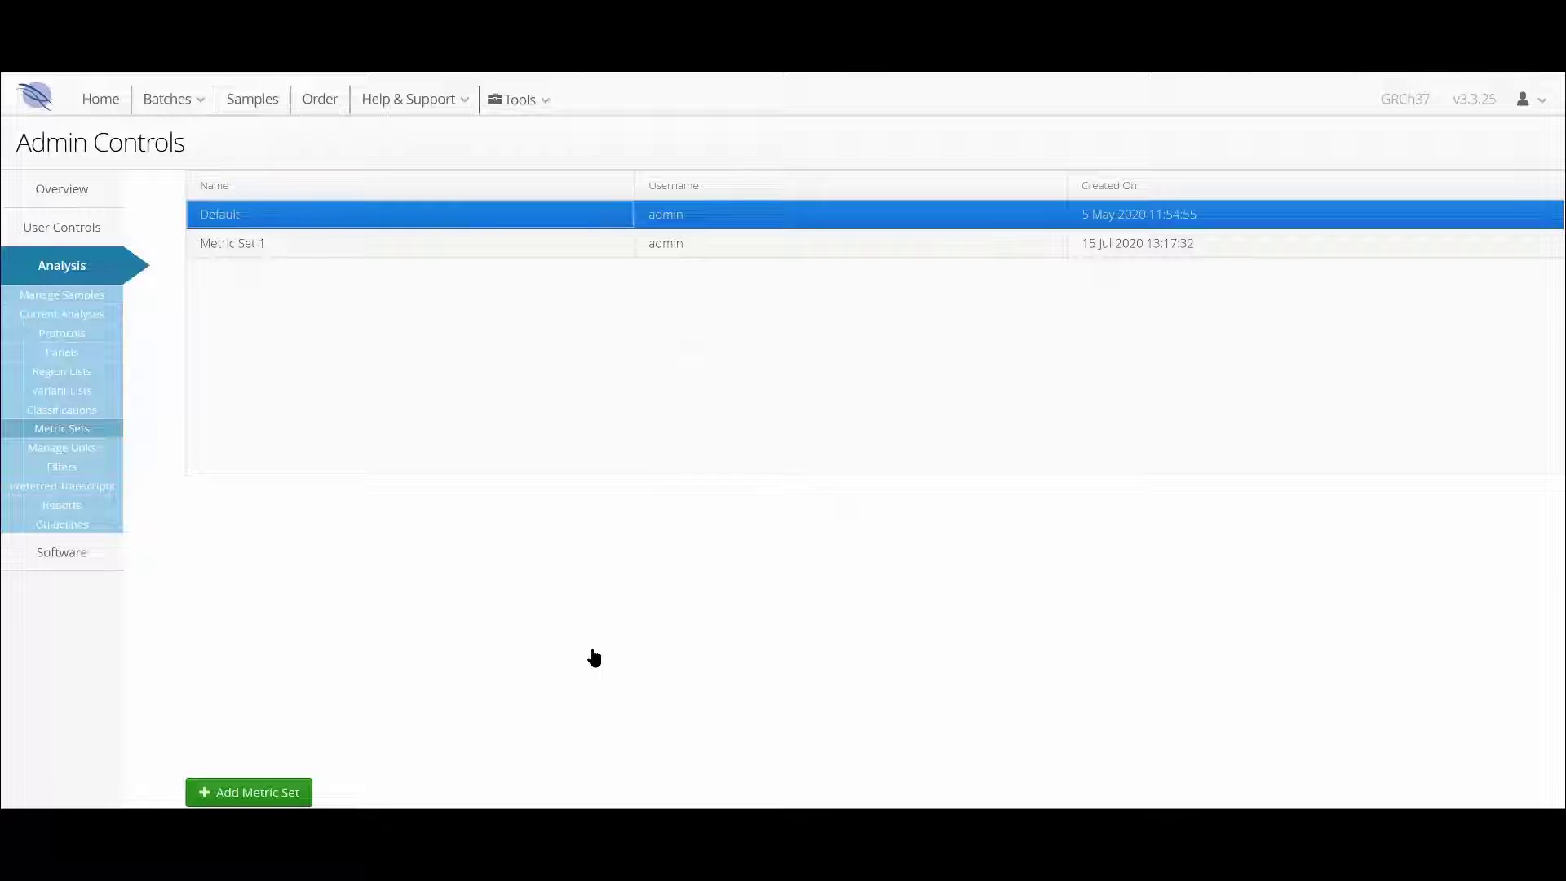
# Step: Start a new metric set named 'Demo Metric Set'
pyautogui.click(289, 795)
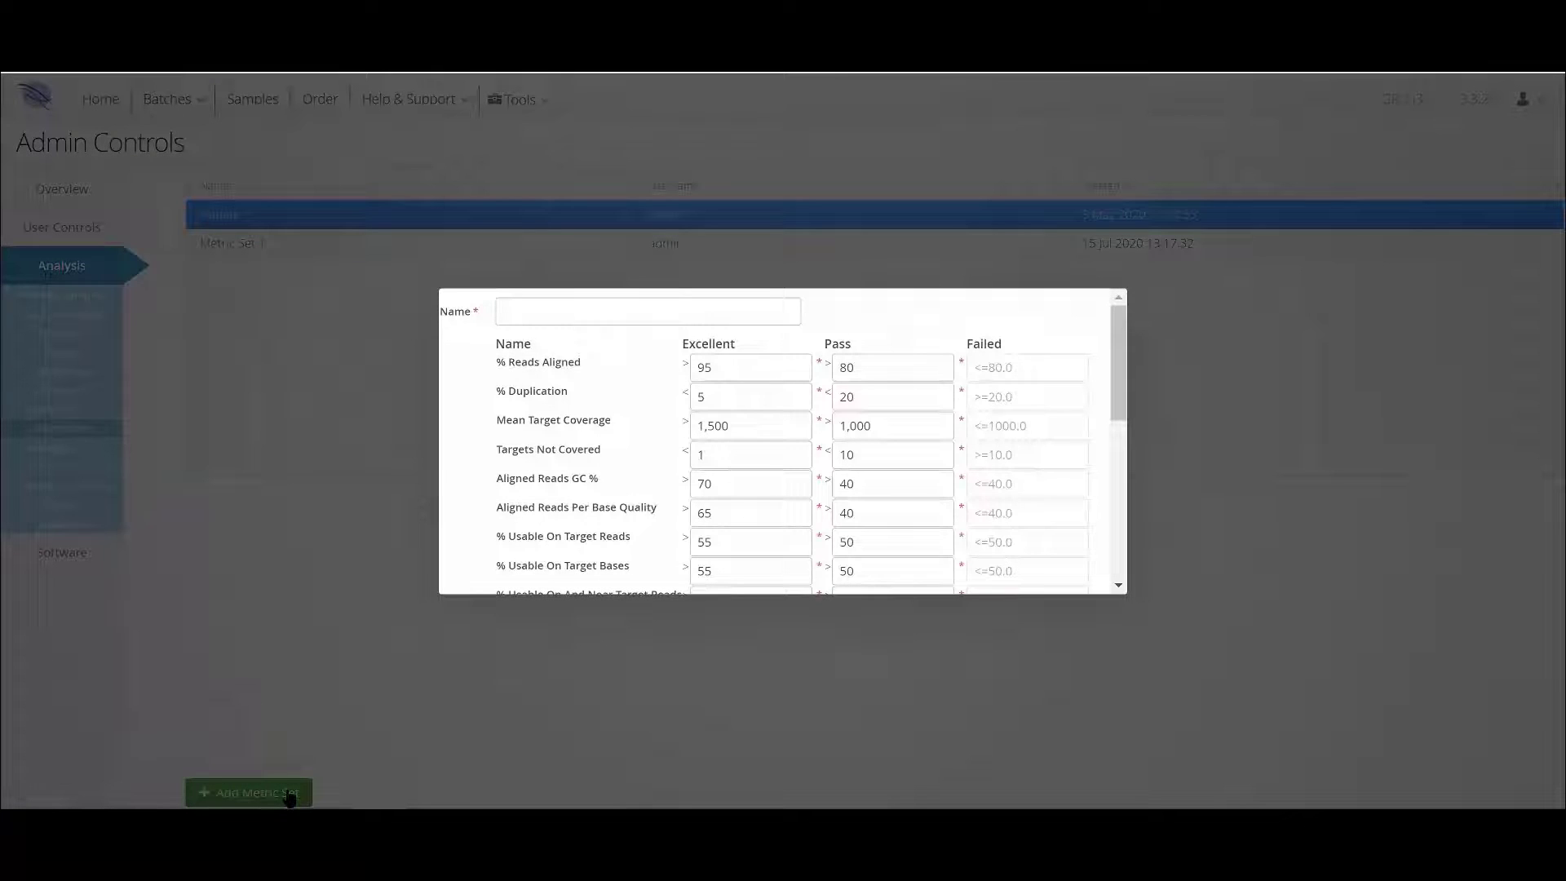
pyautogui.click(524, 310)
pyautogui.write('Demo')
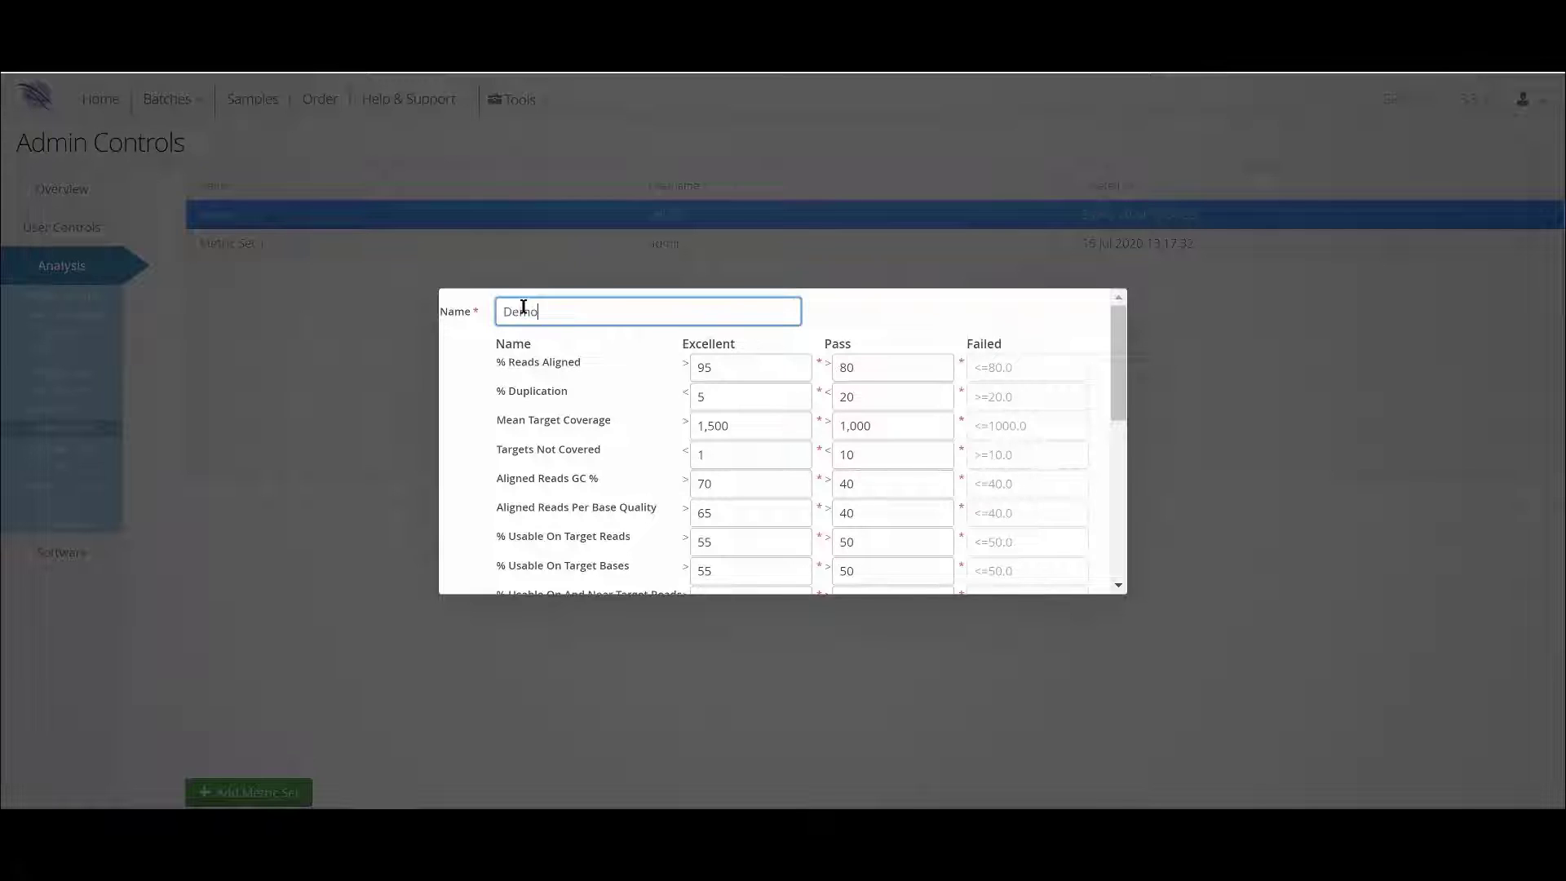
pyautogui.write(' Metric Set')
# Step: Set the % Reads Aligned thresholds to Excellent 90 and Pass 75
pyautogui.click(724, 367)
pyautogui.press('BackSpace')
pyautogui.write('0')
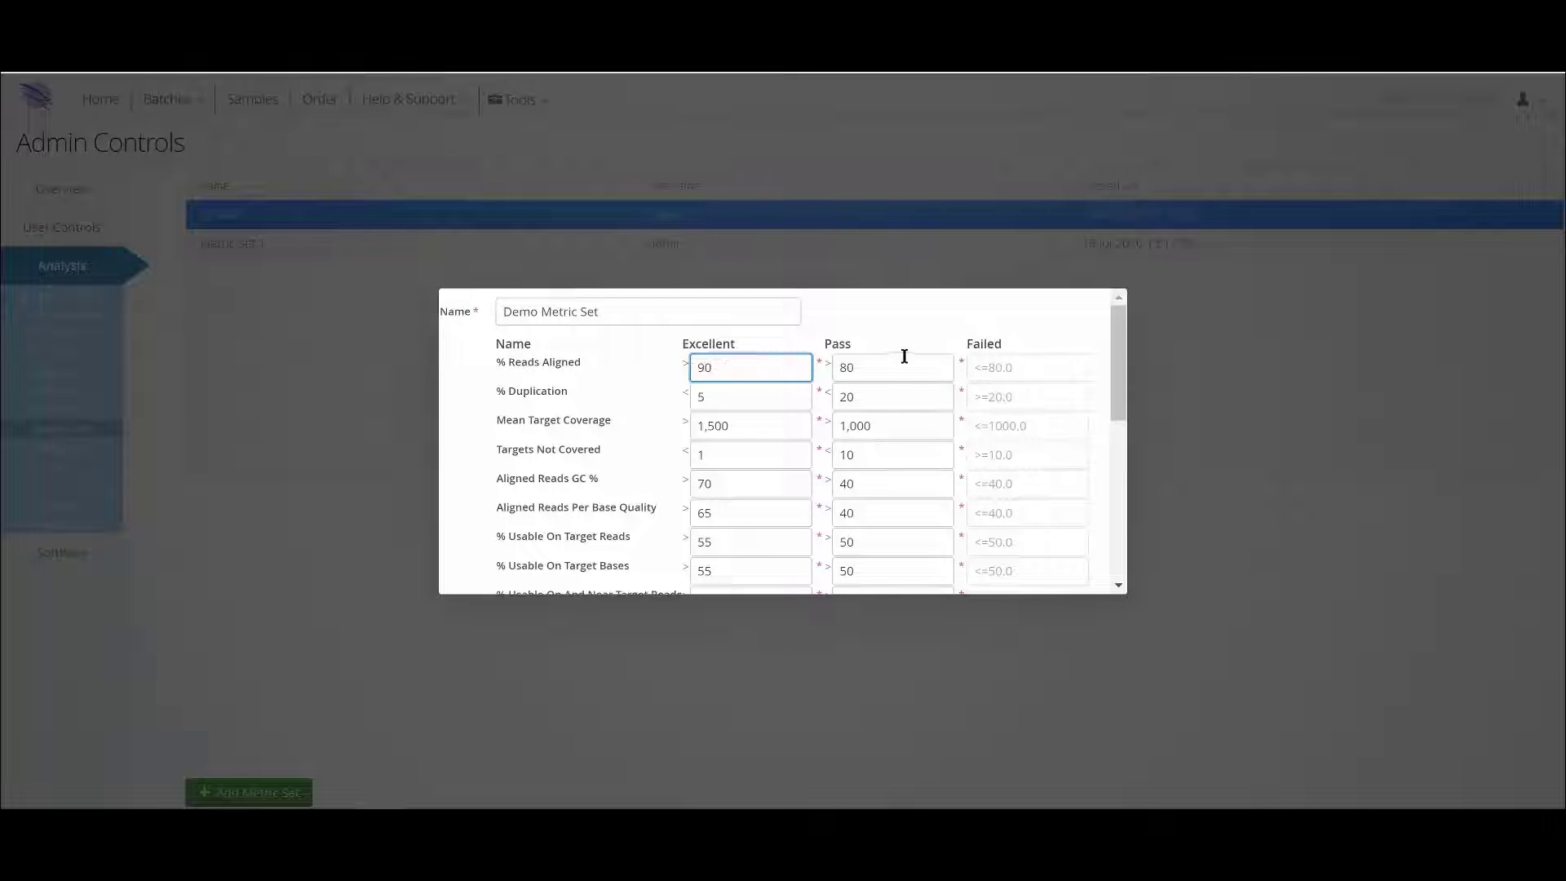
pyautogui.click(881, 367)
pyautogui.press('BackSpace')
pyautogui.press('BackSpace')
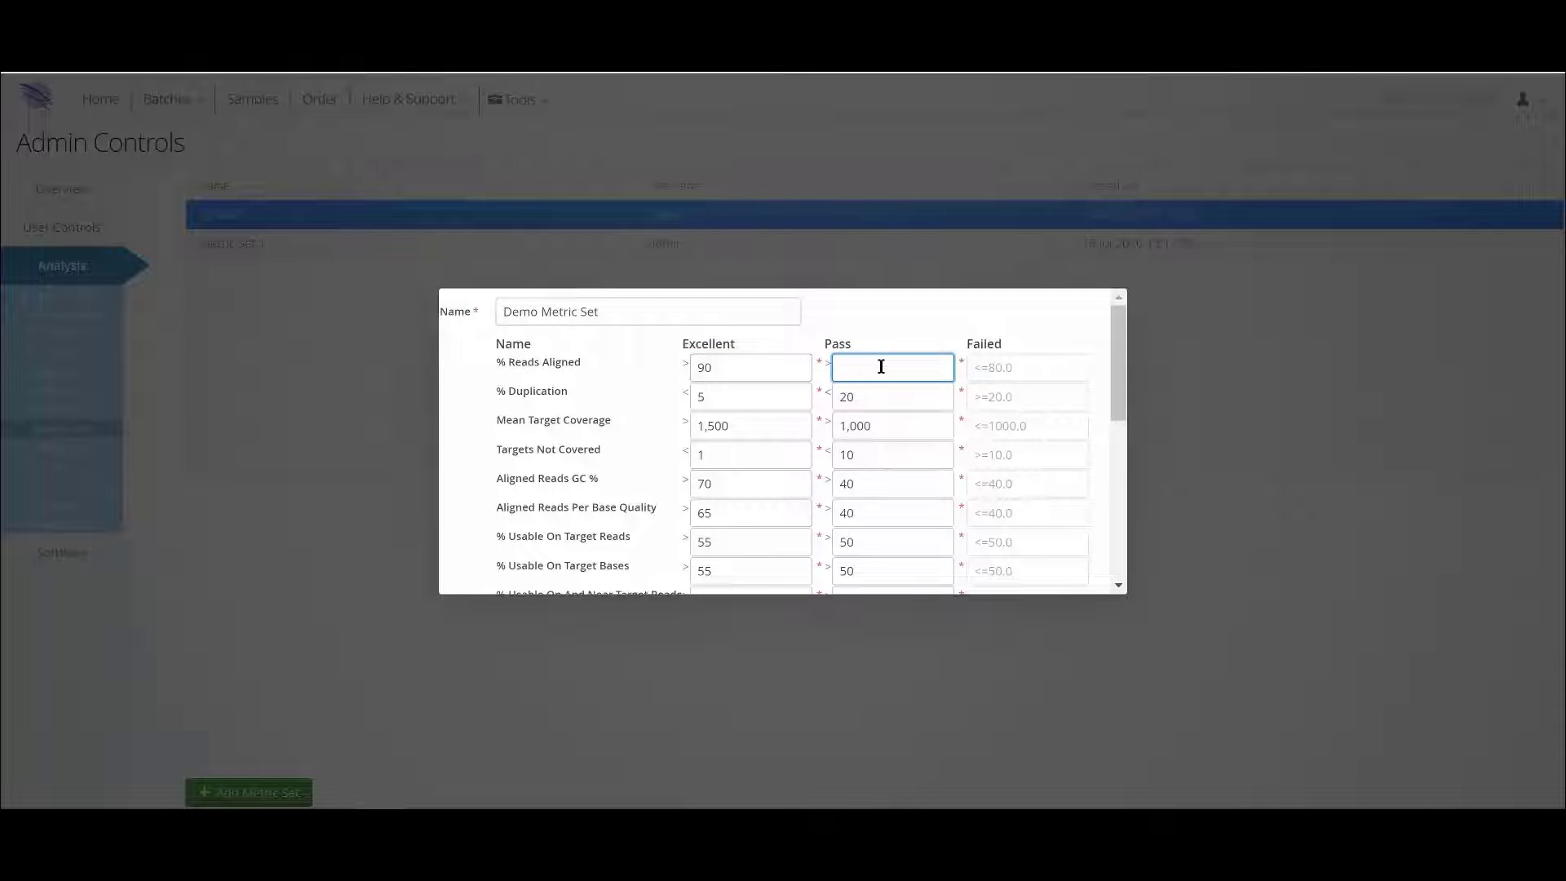
pyautogui.write('75')
pyautogui.scroll(-10, 880, 367)
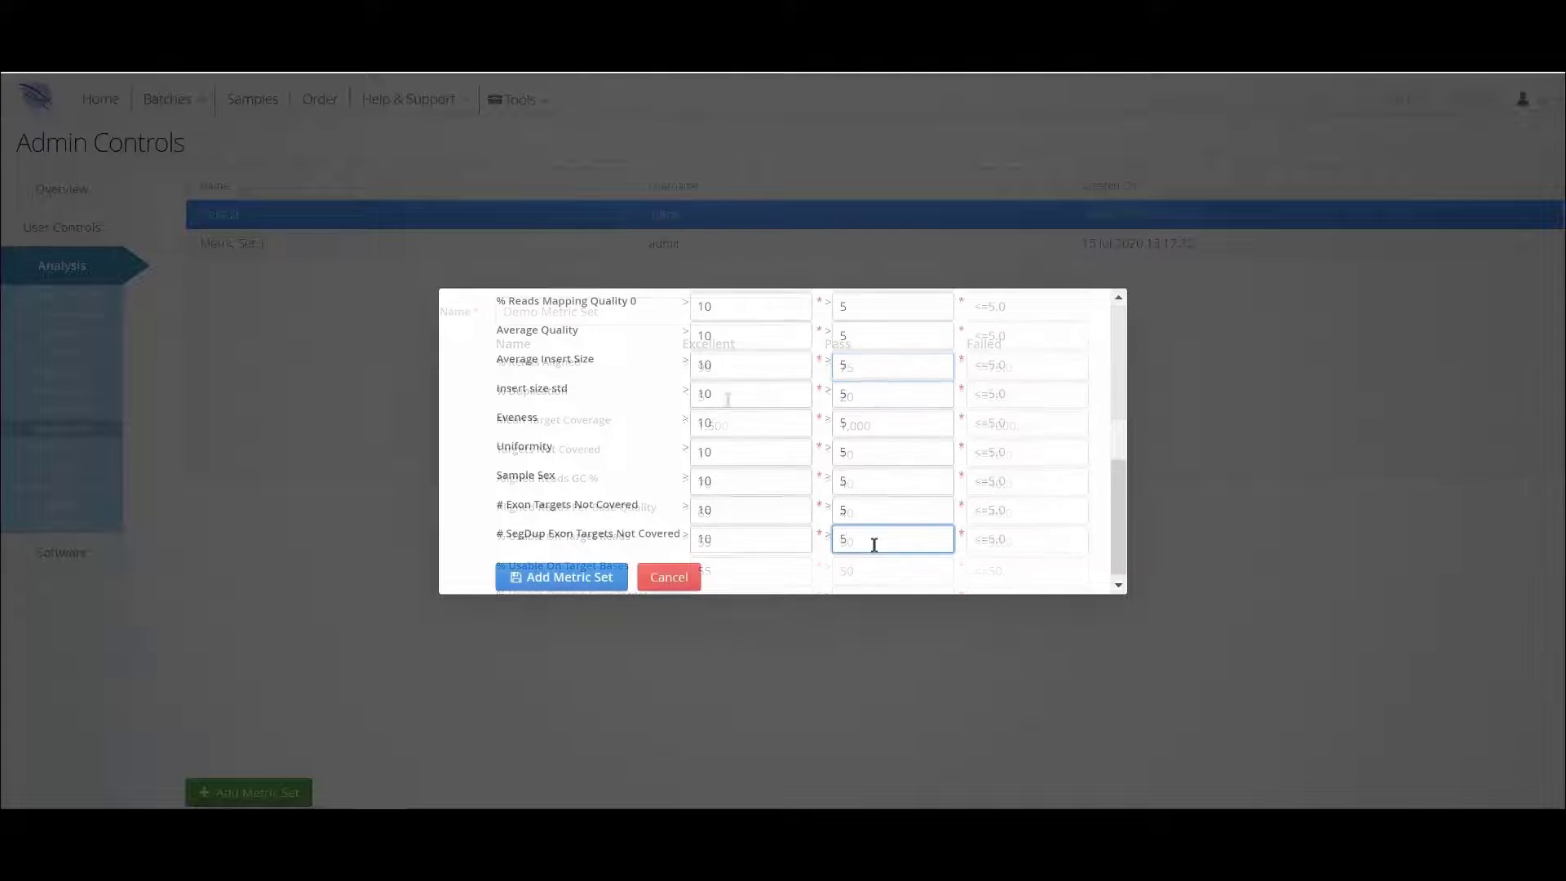
pyautogui.click(875, 542)
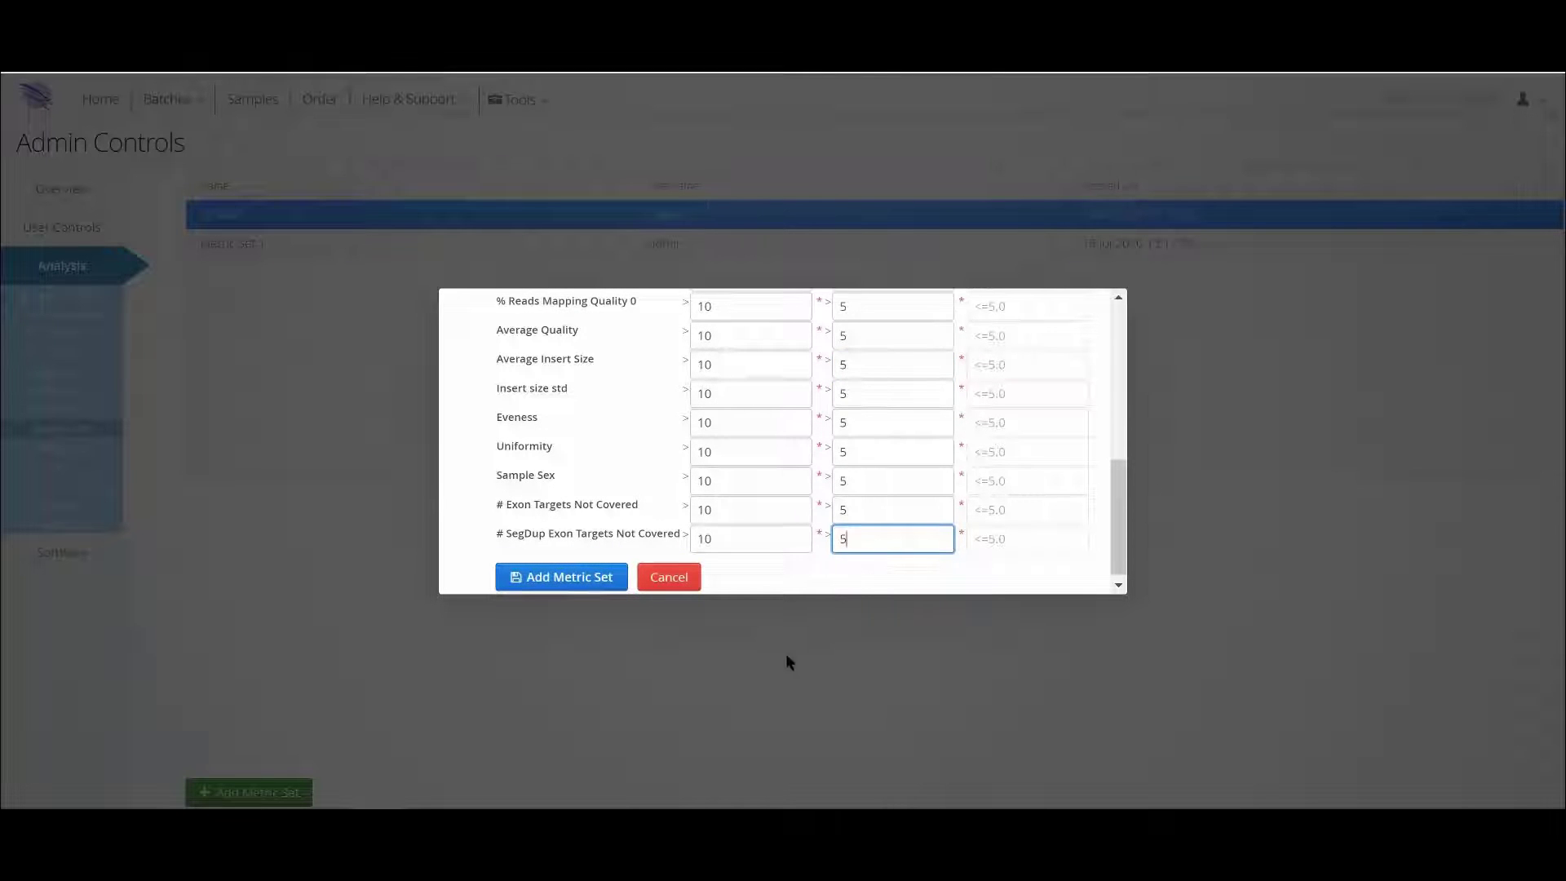
# Step: Save Demo Metric Set, then start a new protocol and list its metric set options
pyautogui.click(603, 584)
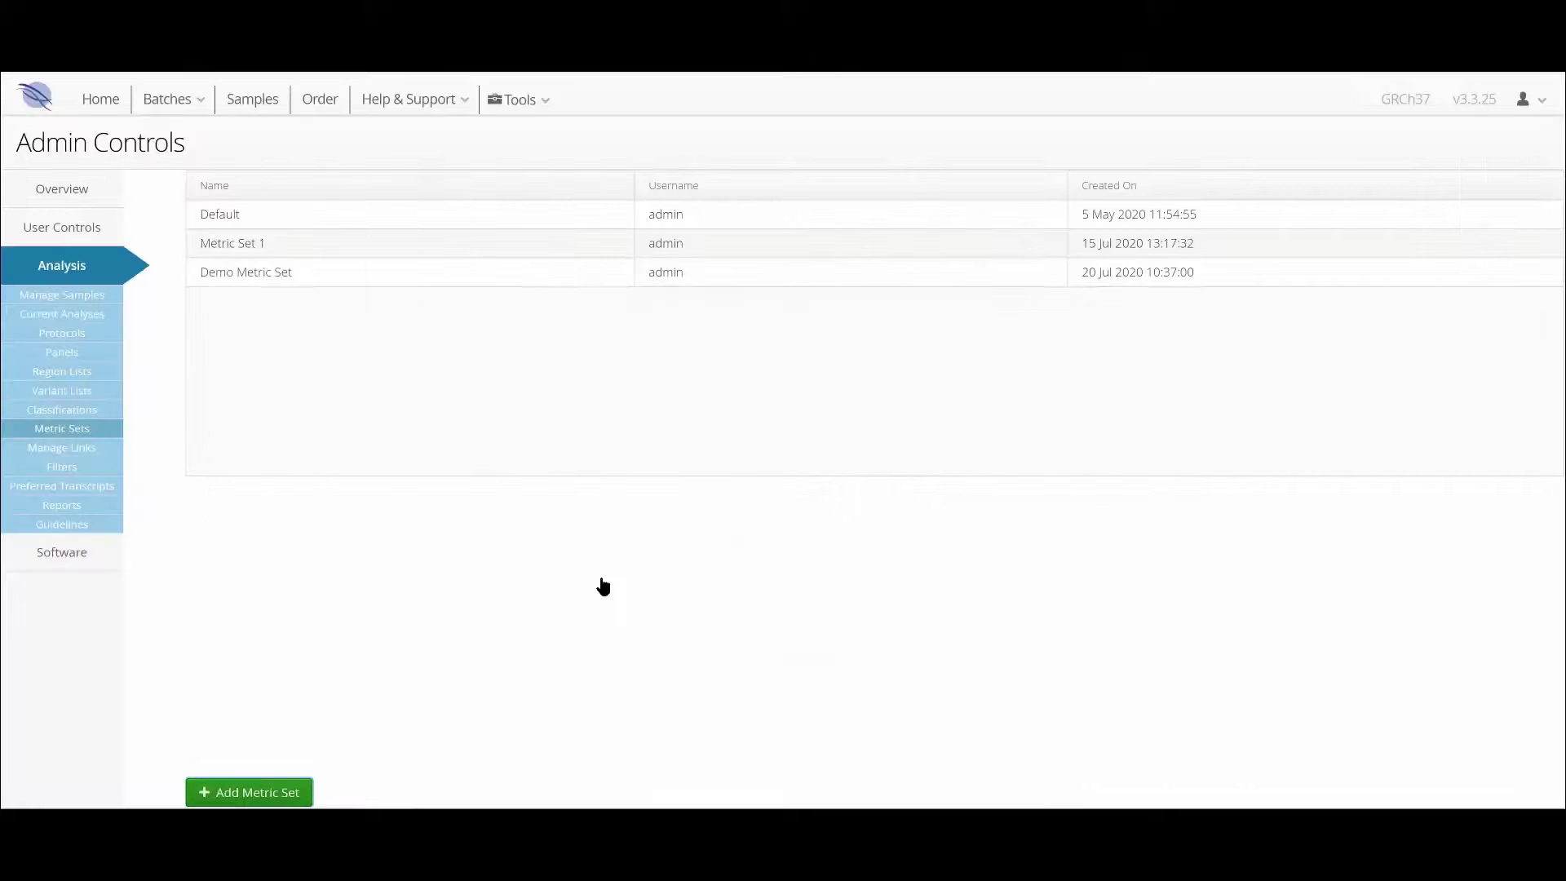
pyautogui.click(86, 334)
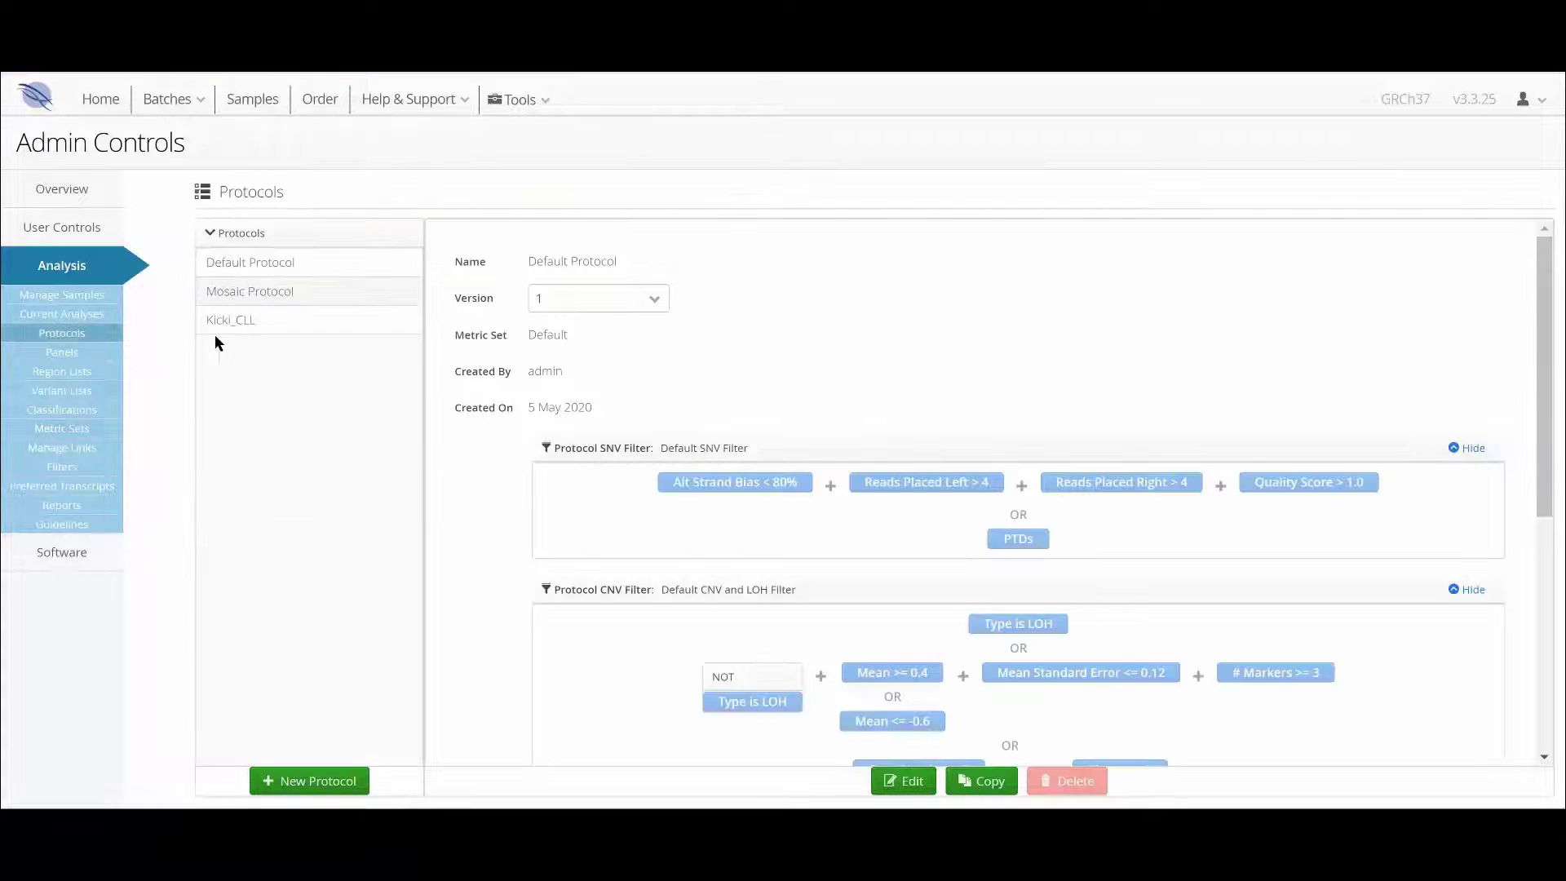
pyautogui.click(346, 781)
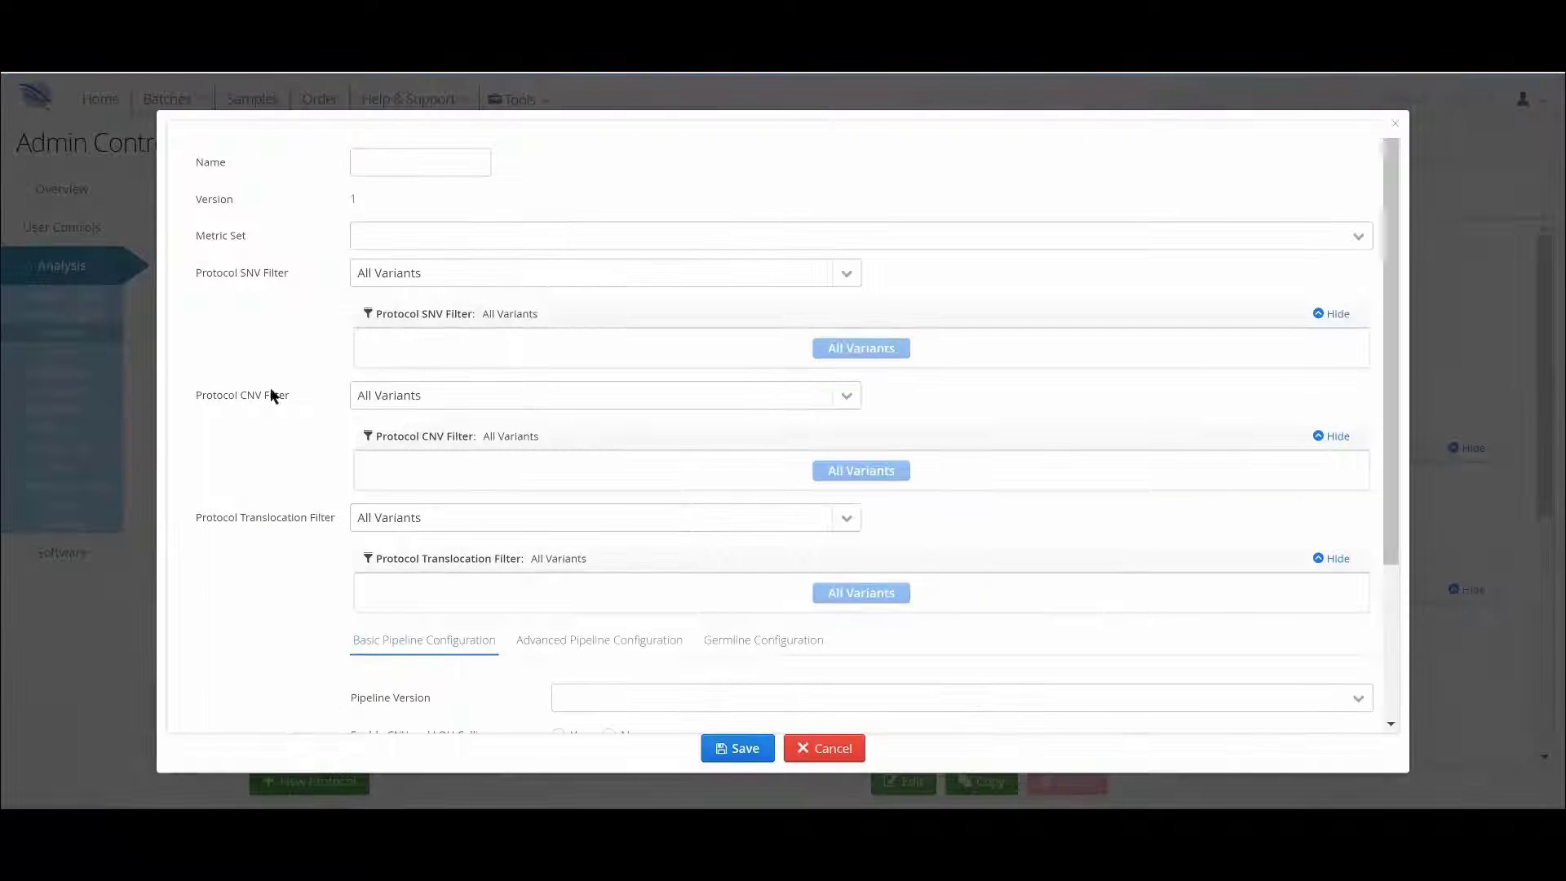
pyautogui.click(1358, 237)
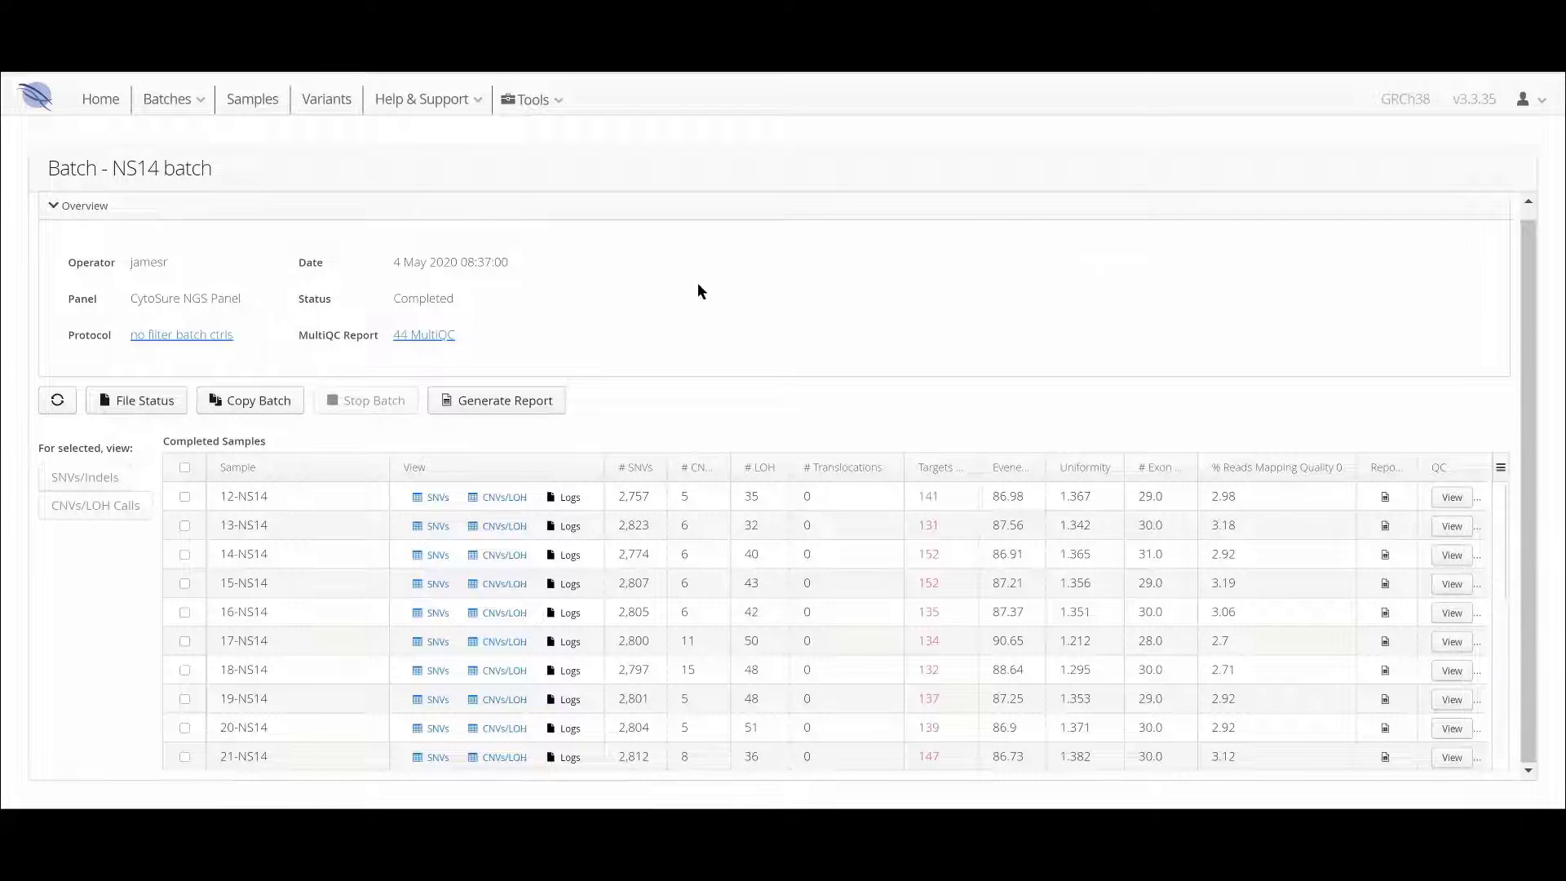
# Step: Open the NS14 batch's 44 MultiQC report and show then hide the Toolbox panel
pyautogui.click(437, 339)
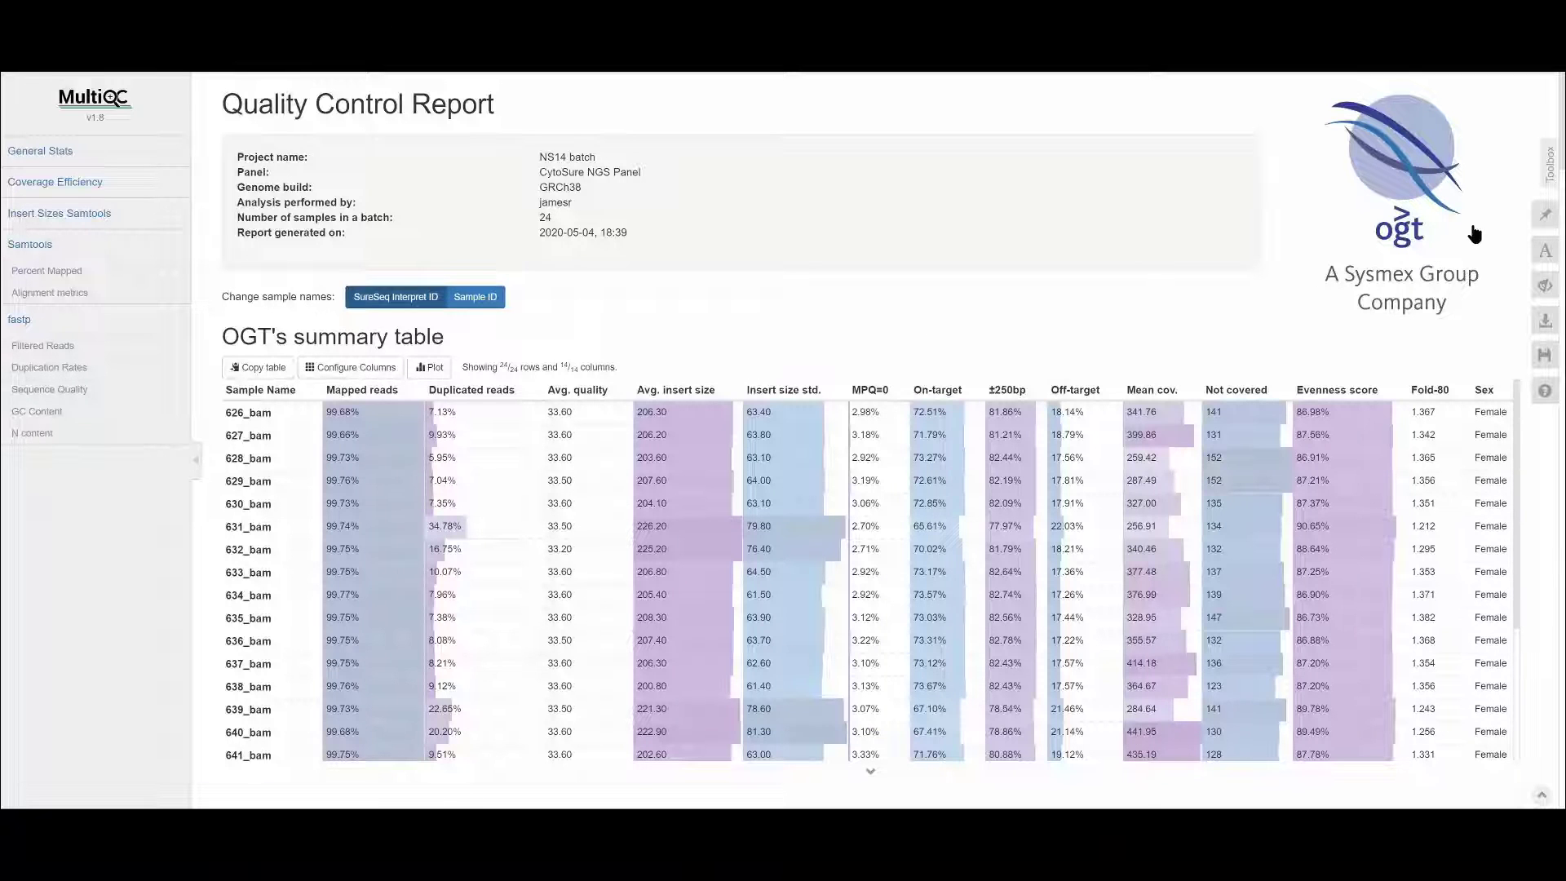
pyautogui.click(1546, 219)
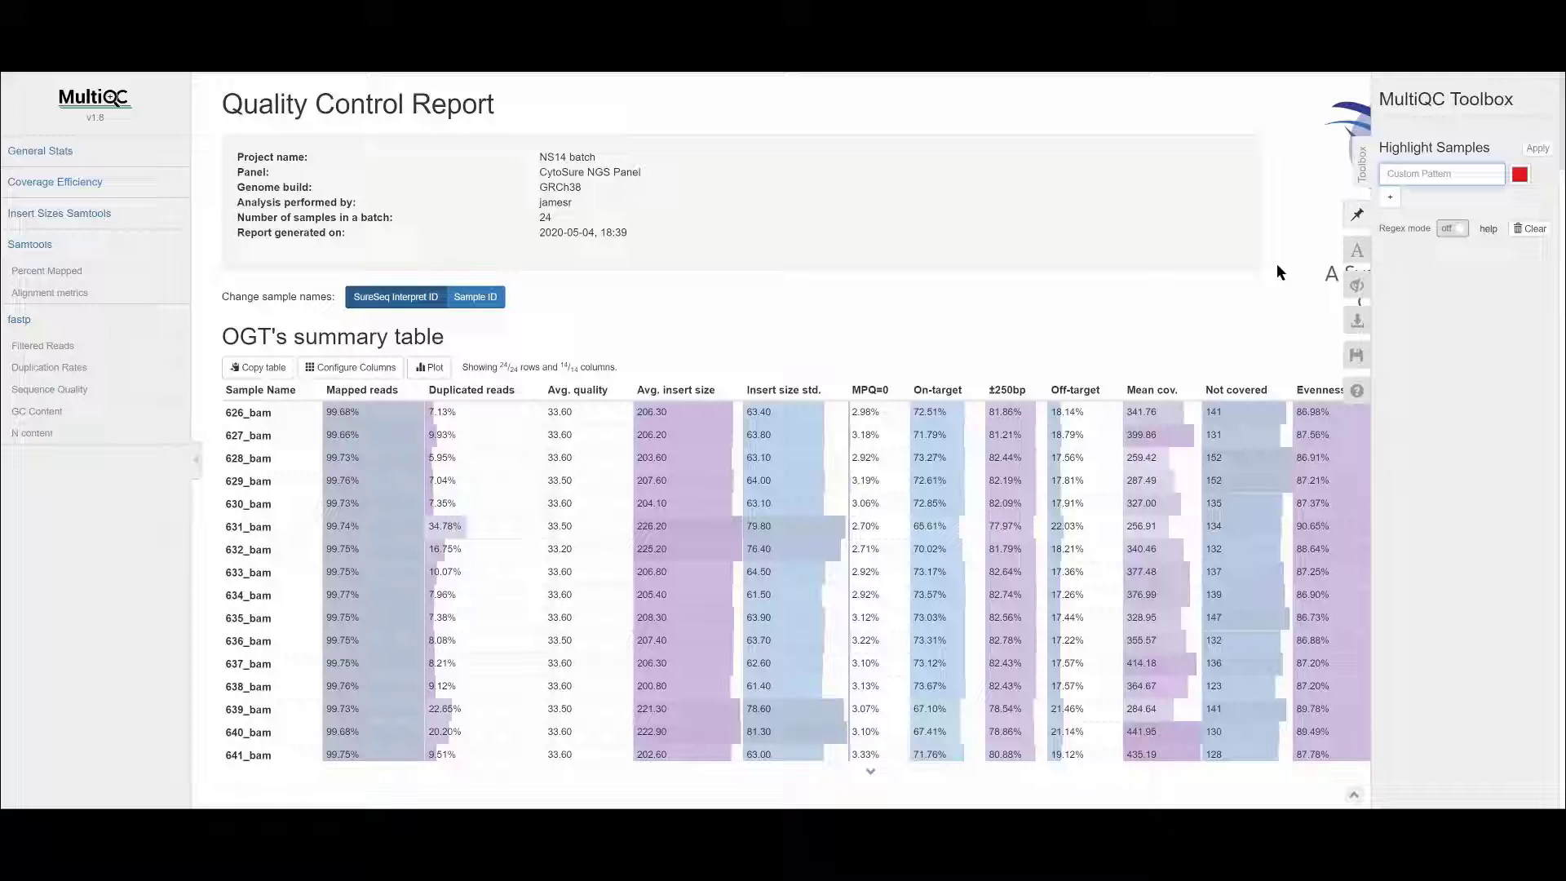
pyautogui.click(1356, 218)
# Step: Close the toolbox and label summary table samples by Sample ID, e.g. 12-NS14_bam
pyautogui.click(1356, 218)
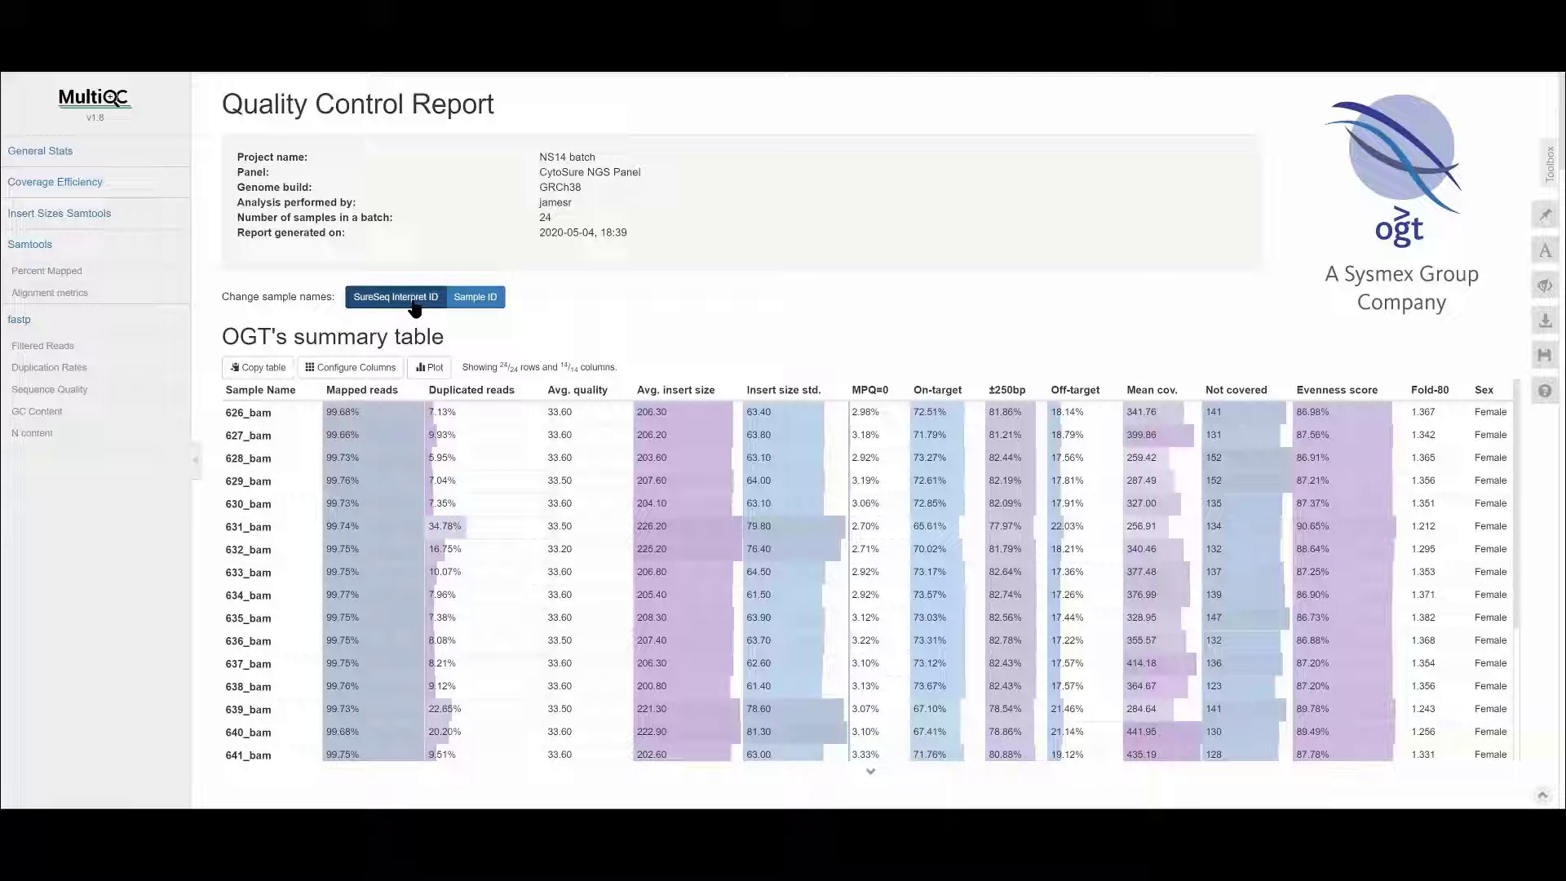
pyautogui.click(476, 298)
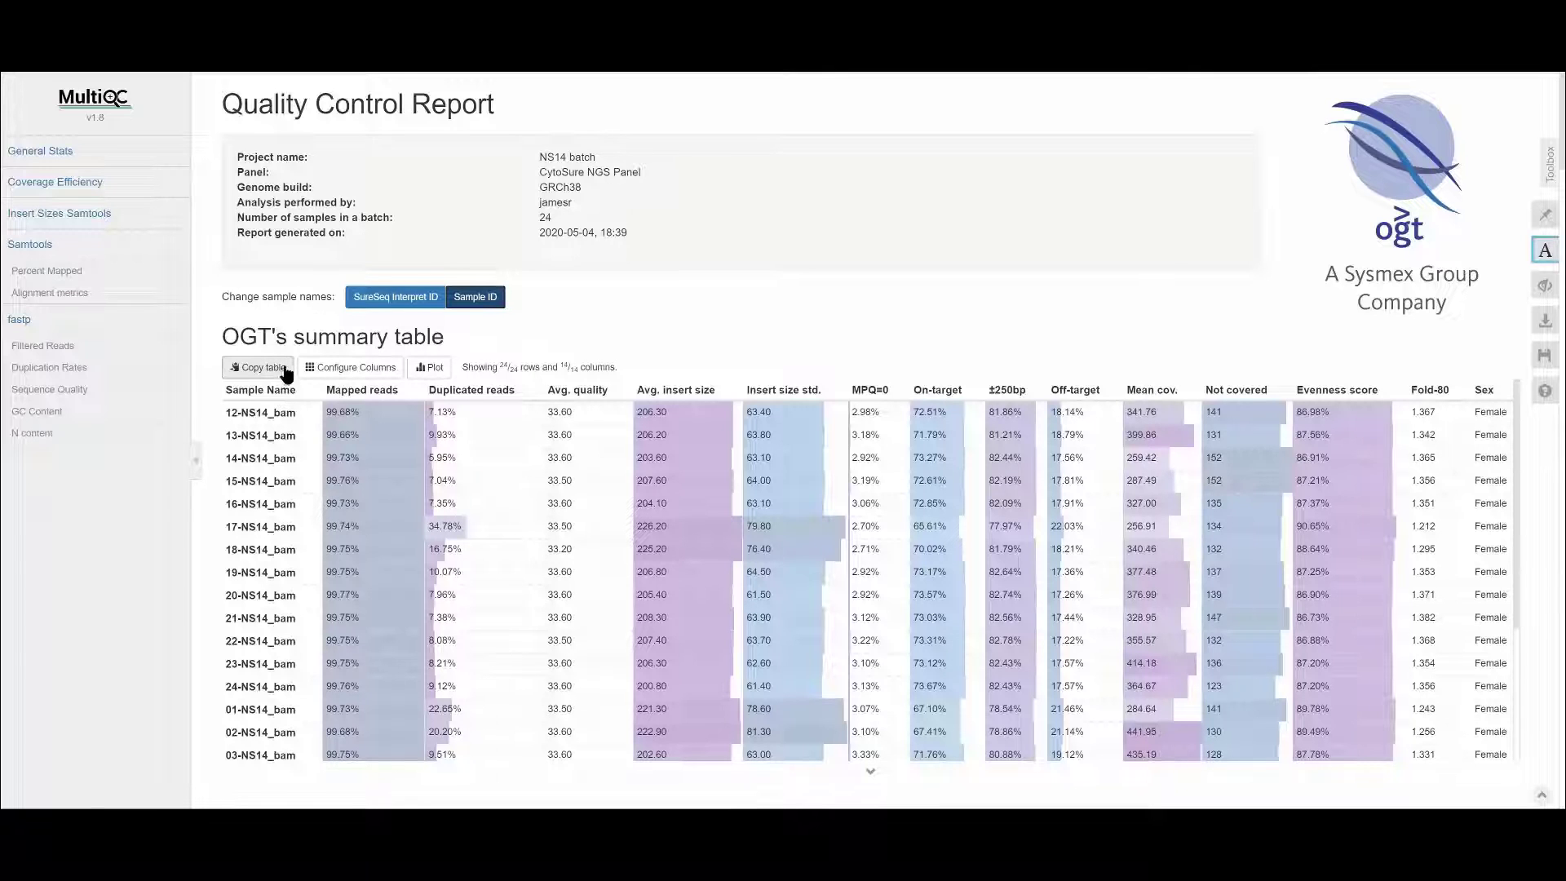
# Step: Move Evenness score before Off-target and hide the Mean cov. and Not covered columns
pyautogui.click(397, 372)
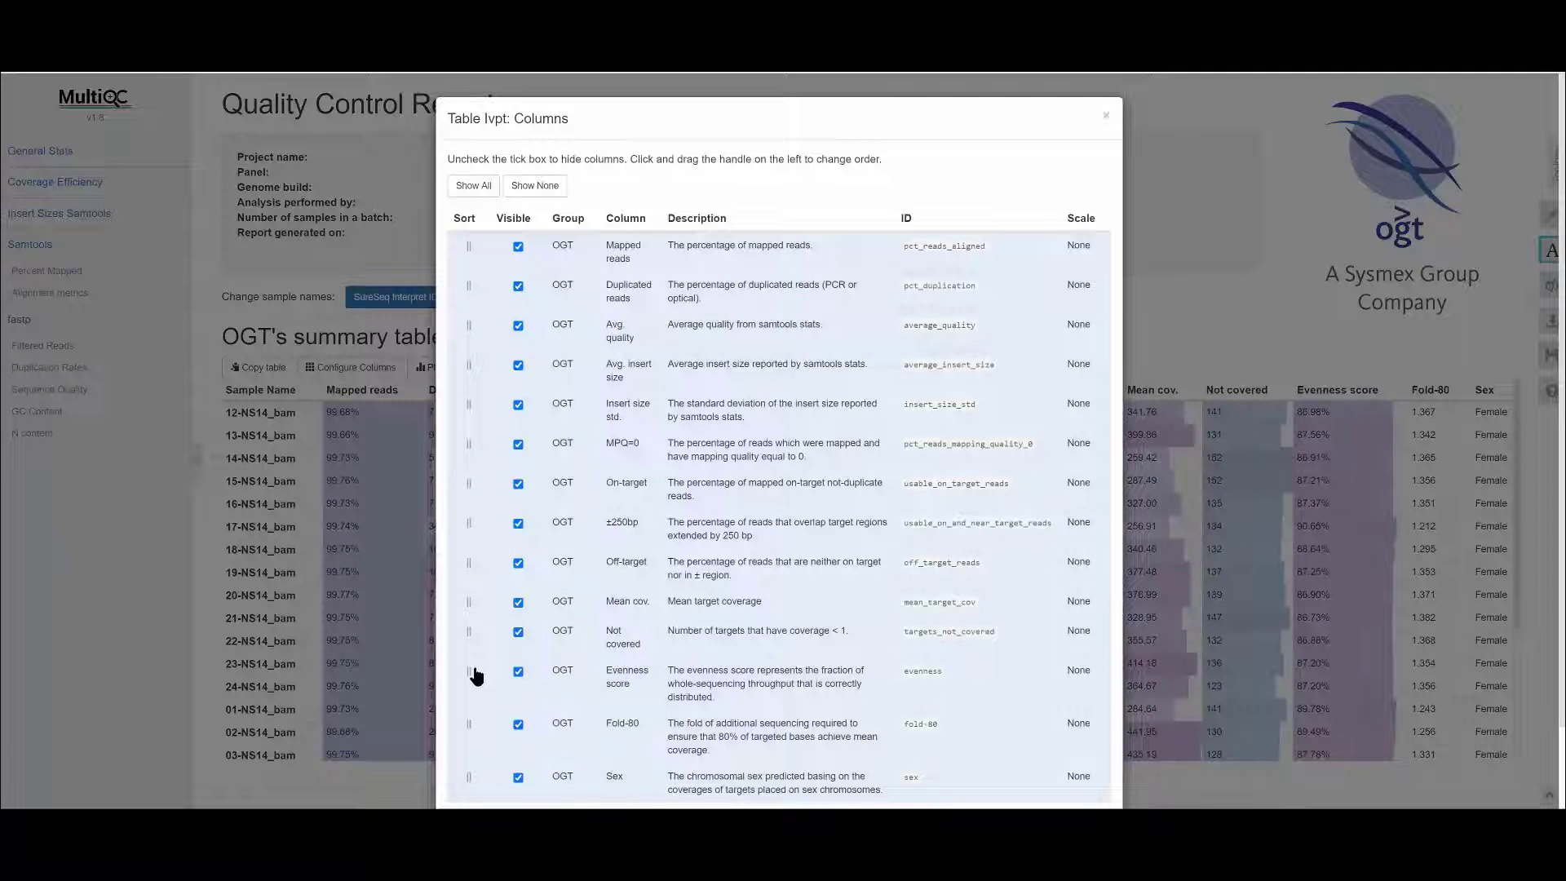
pyautogui.moveTo(473, 671); pyautogui.dragTo(478, 571)
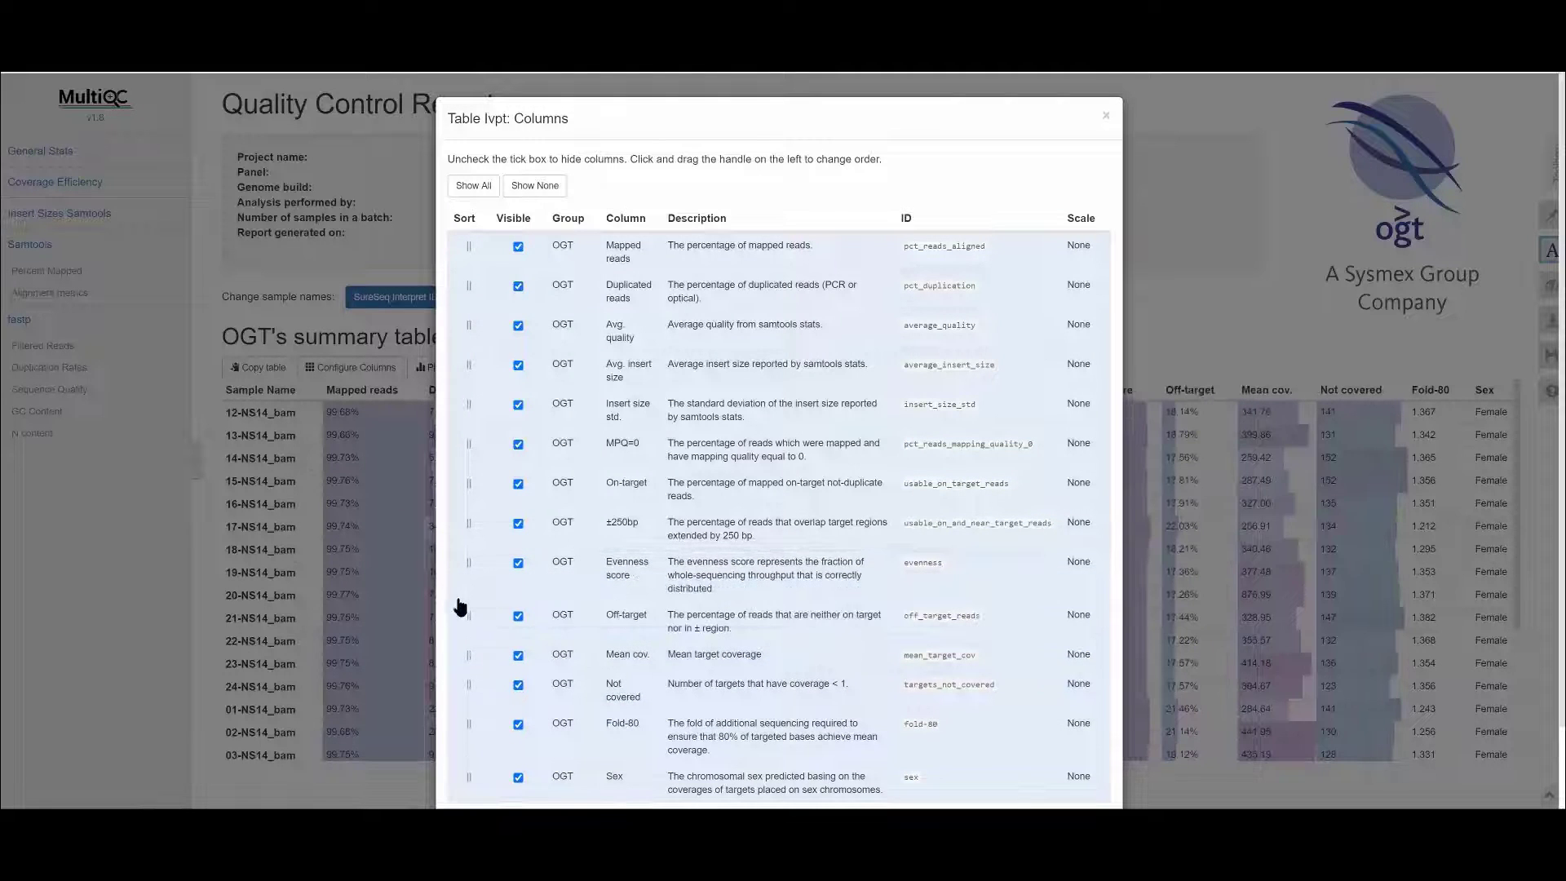
pyautogui.click(518, 656)
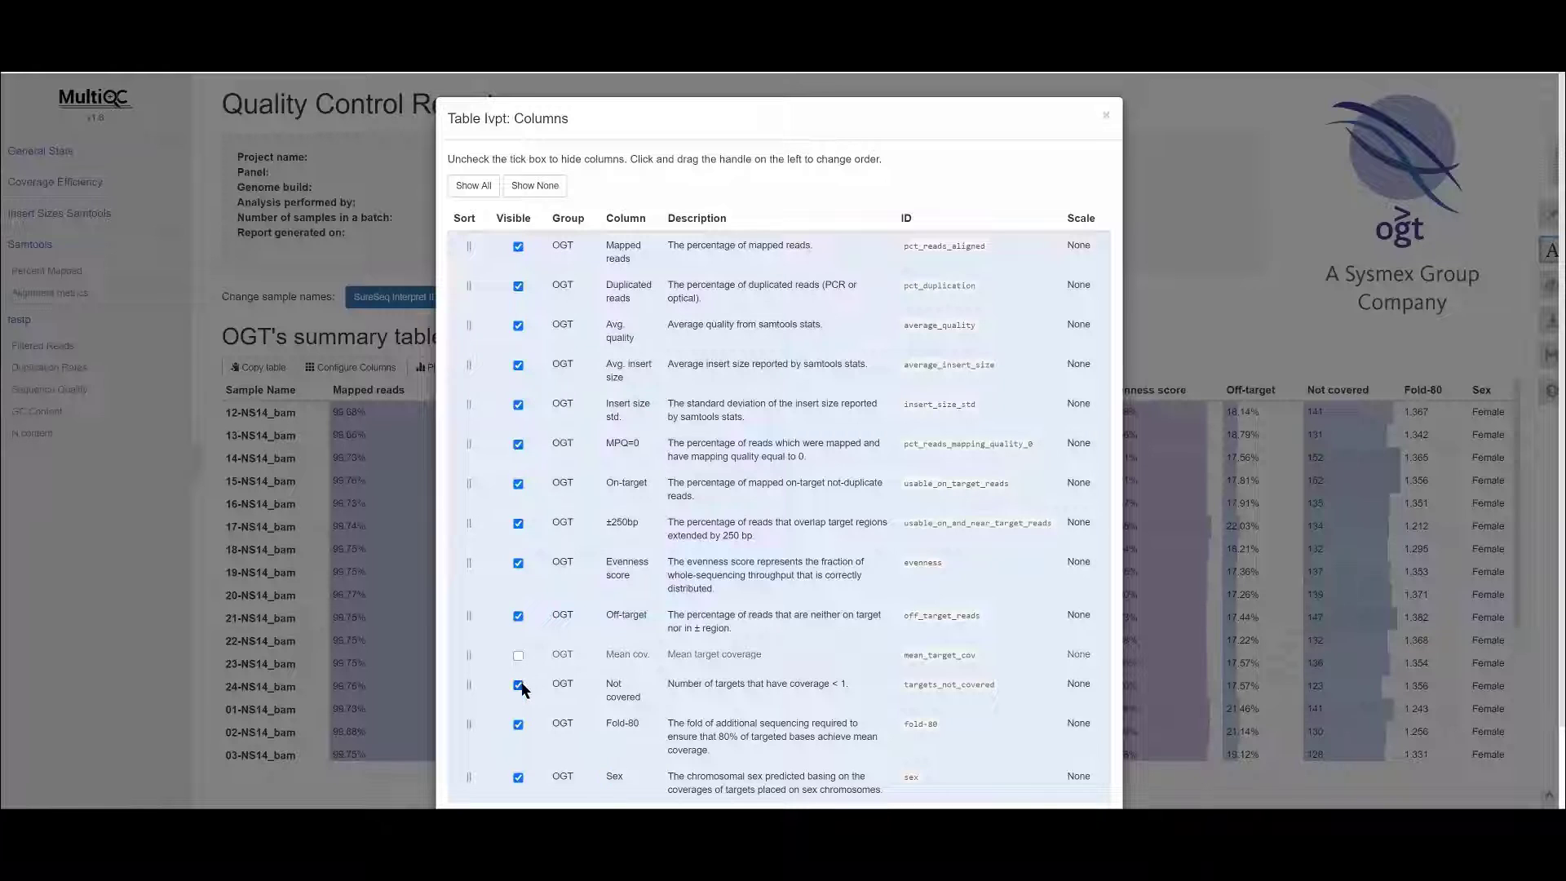
pyautogui.click(520, 687)
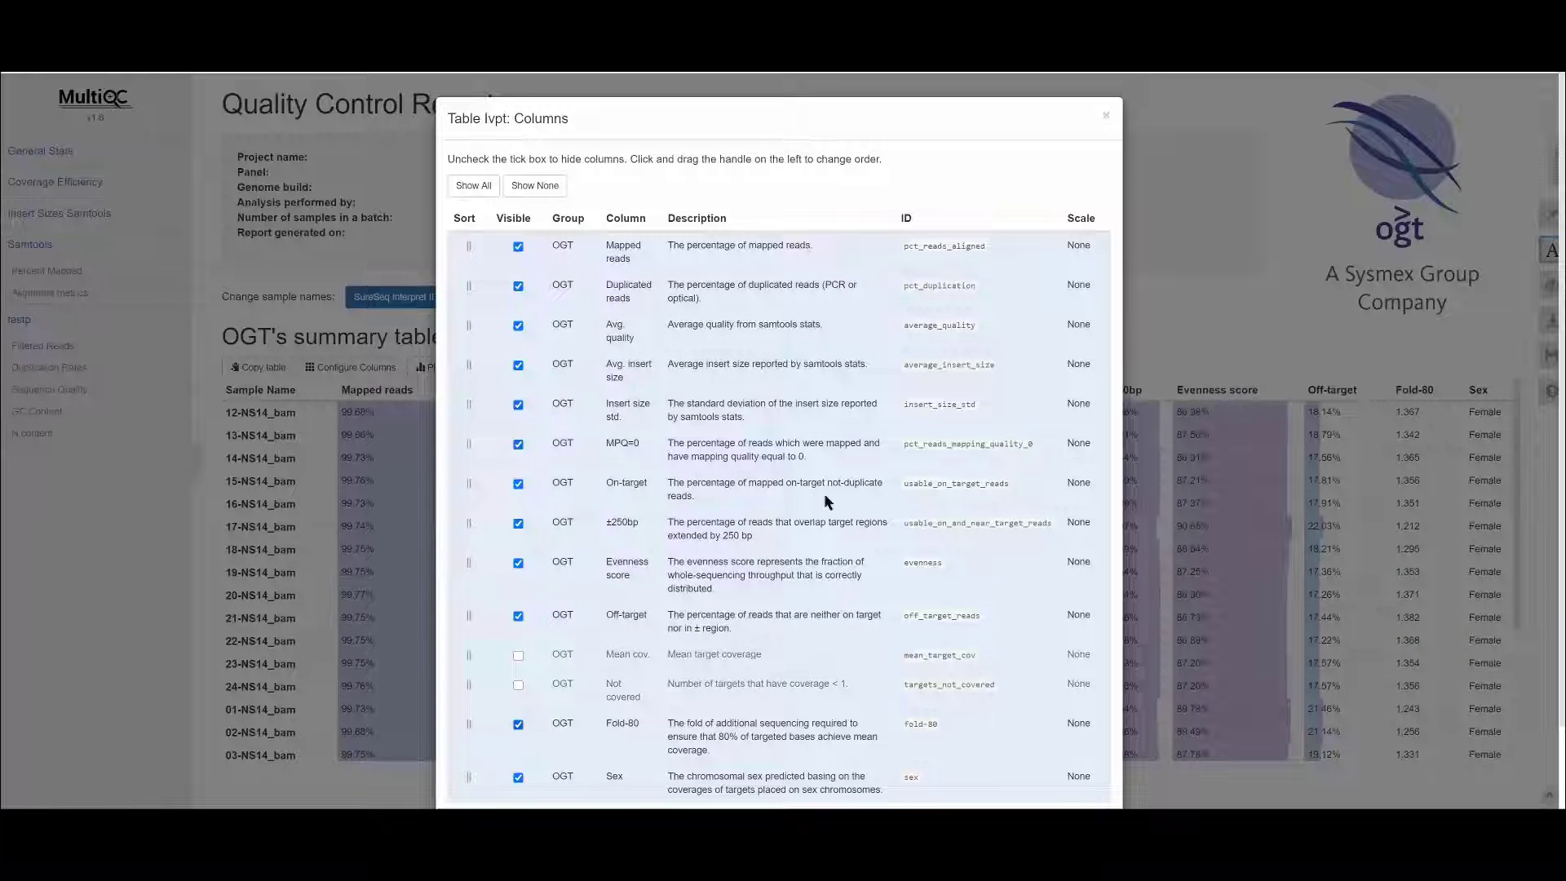
pyautogui.click(1105, 118)
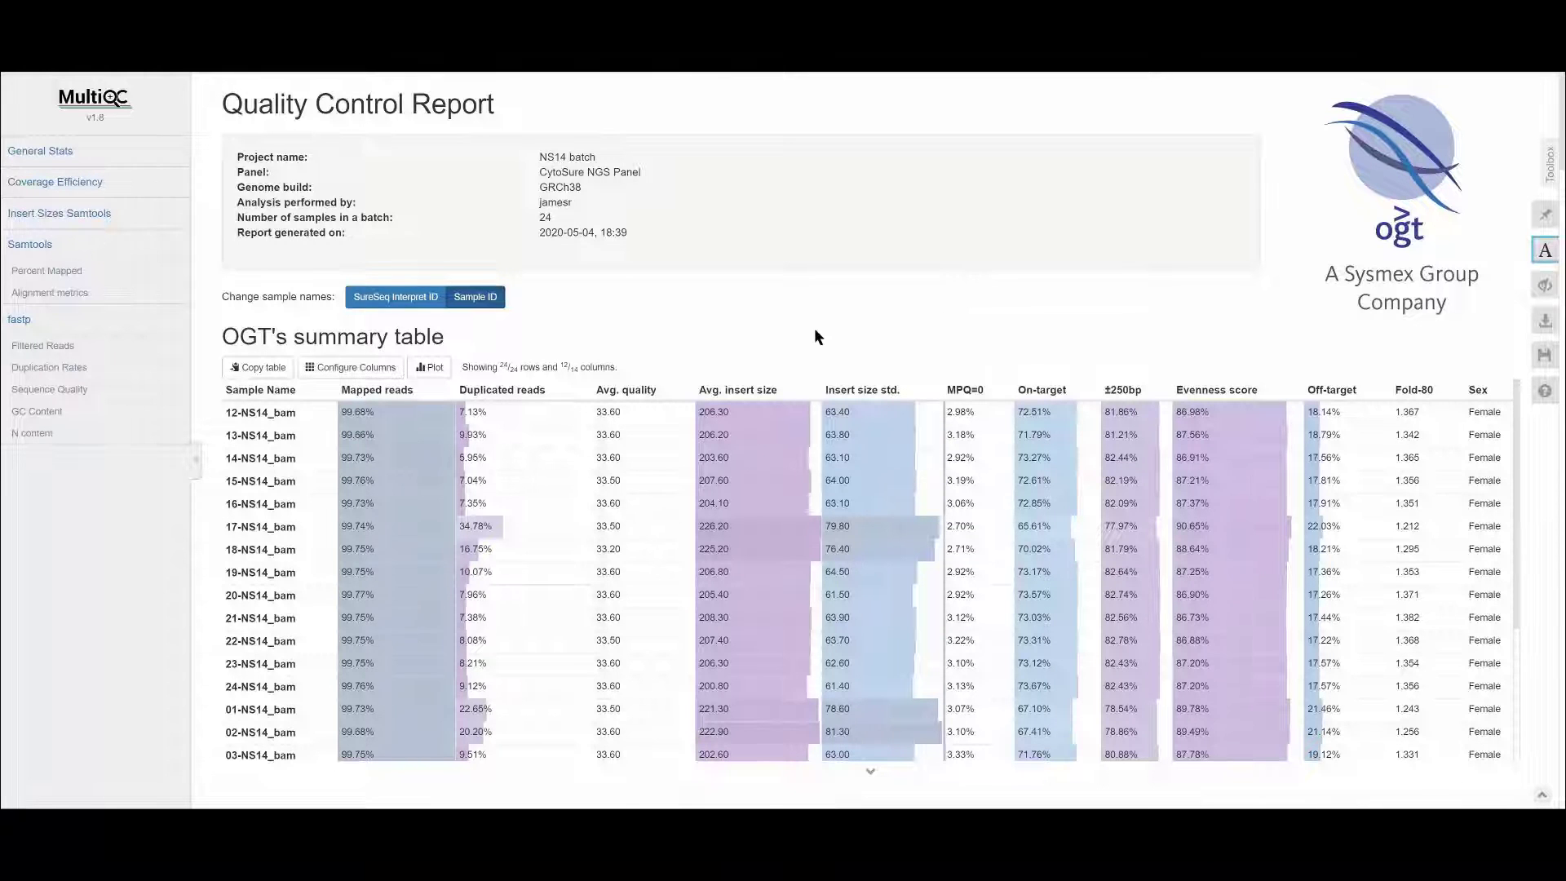
# Step: Sort the summary table by Duplicated reads descending, putting 17-NS14_bam (34.78%) on top
pyautogui.click(523, 398)
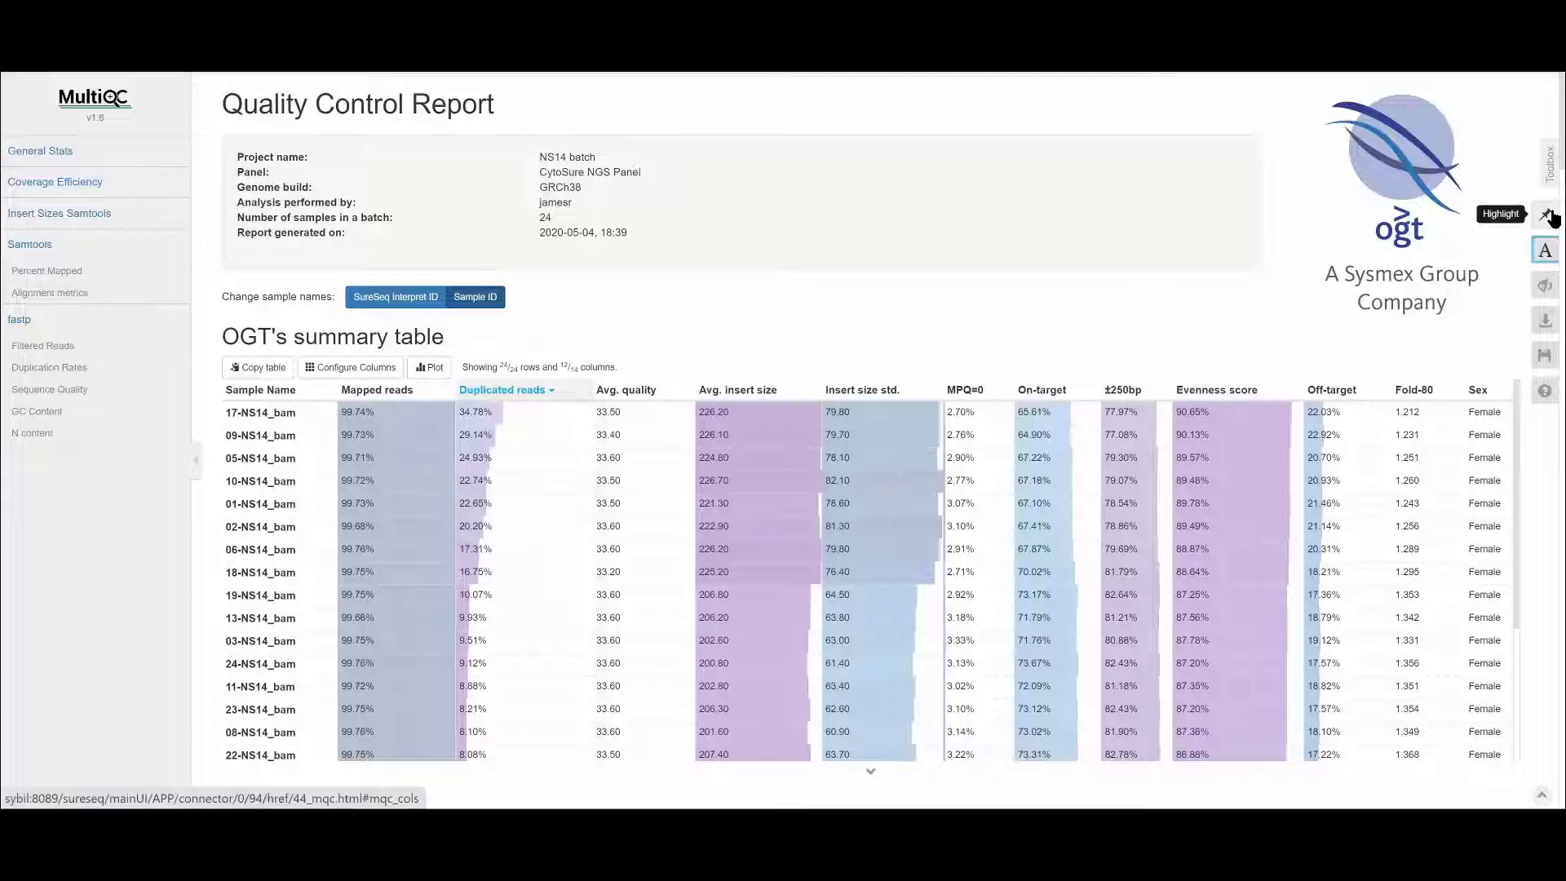
# Step: Add 17-NS14 as a highlight pattern and apply it, greying out the other samples
pyautogui.click(1546, 245)
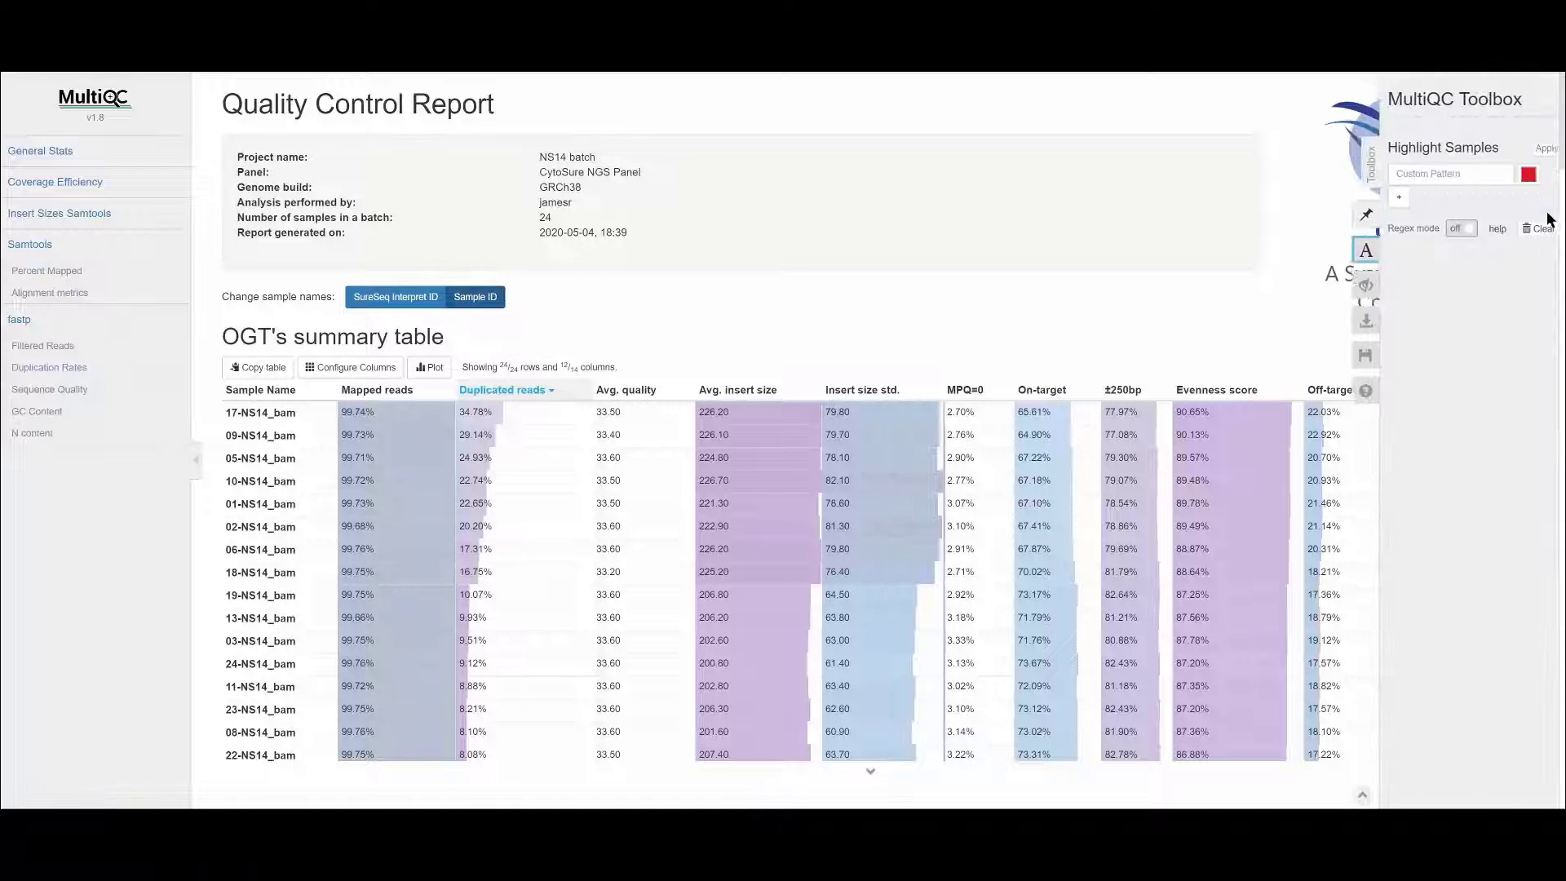
pyautogui.click(1413, 174)
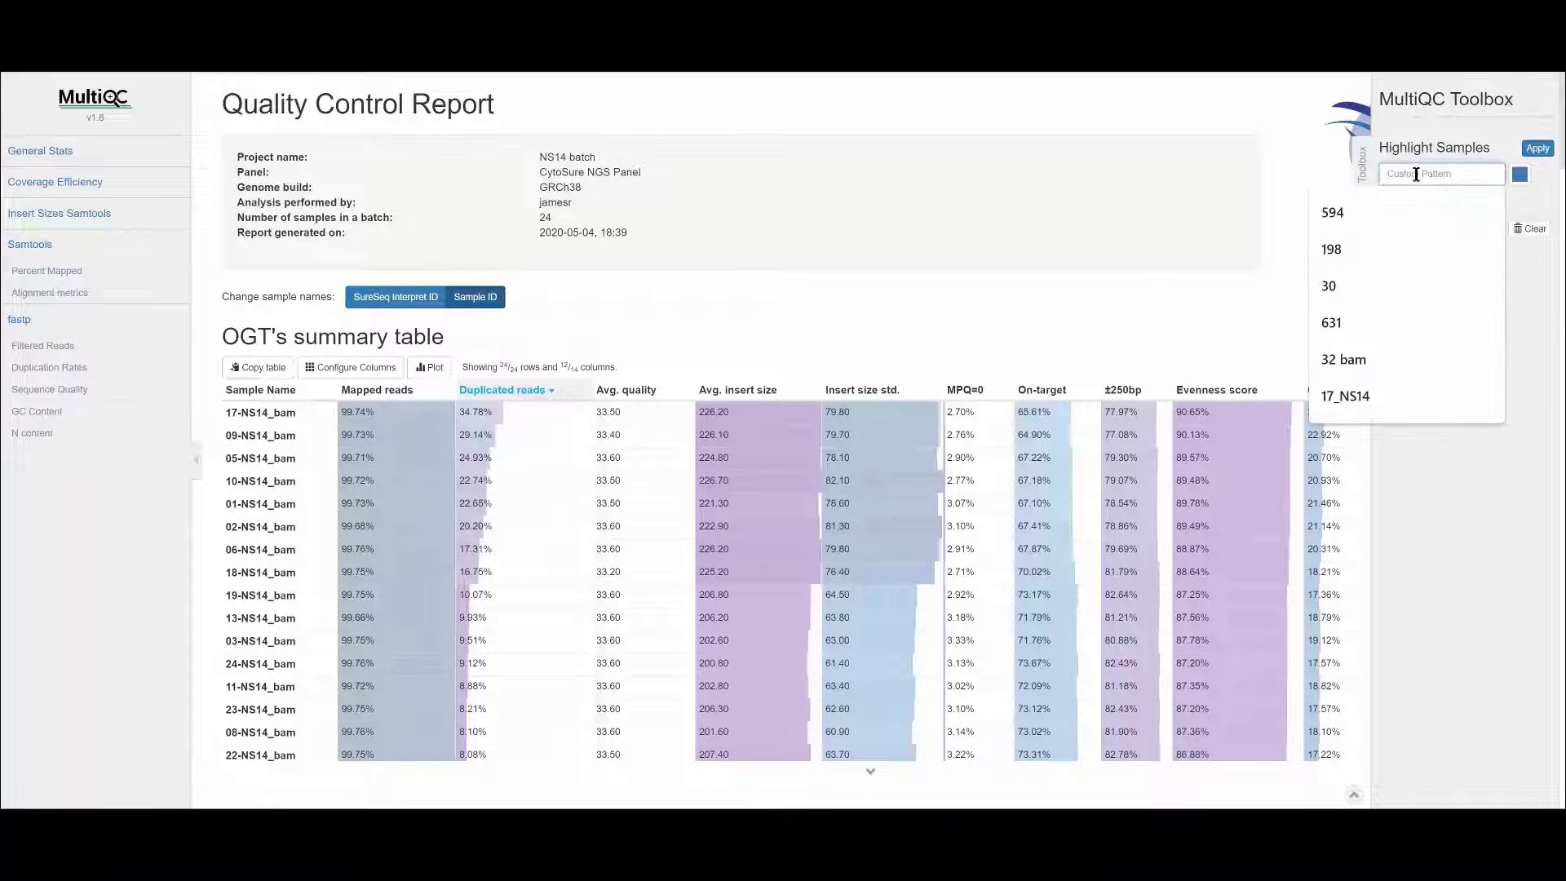
pyautogui.write('17-NS14')
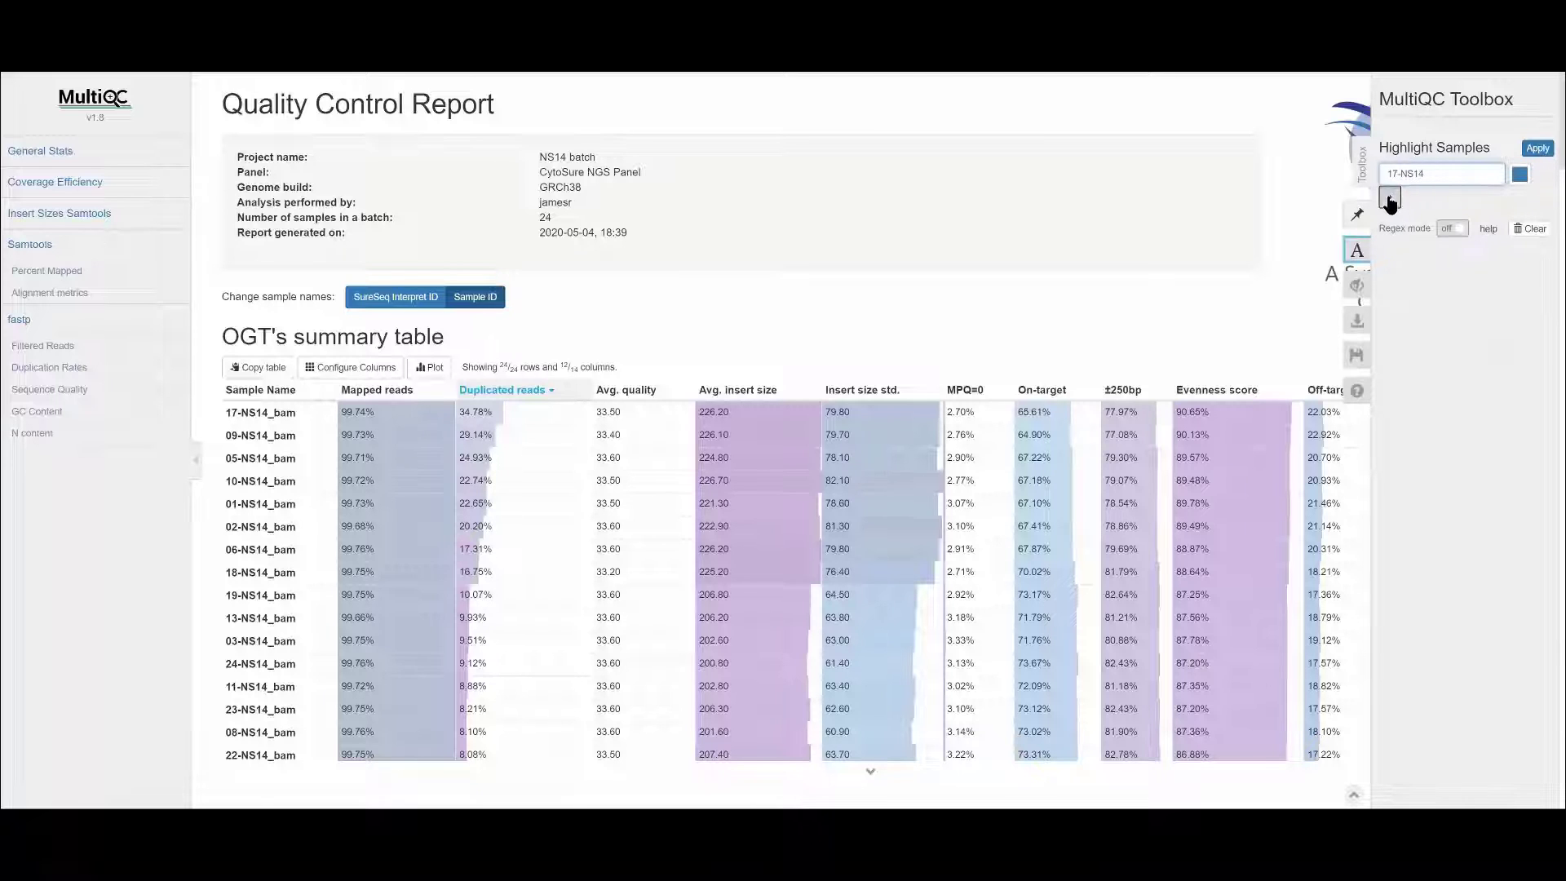
pyautogui.click(1390, 197)
pyautogui.click(1536, 149)
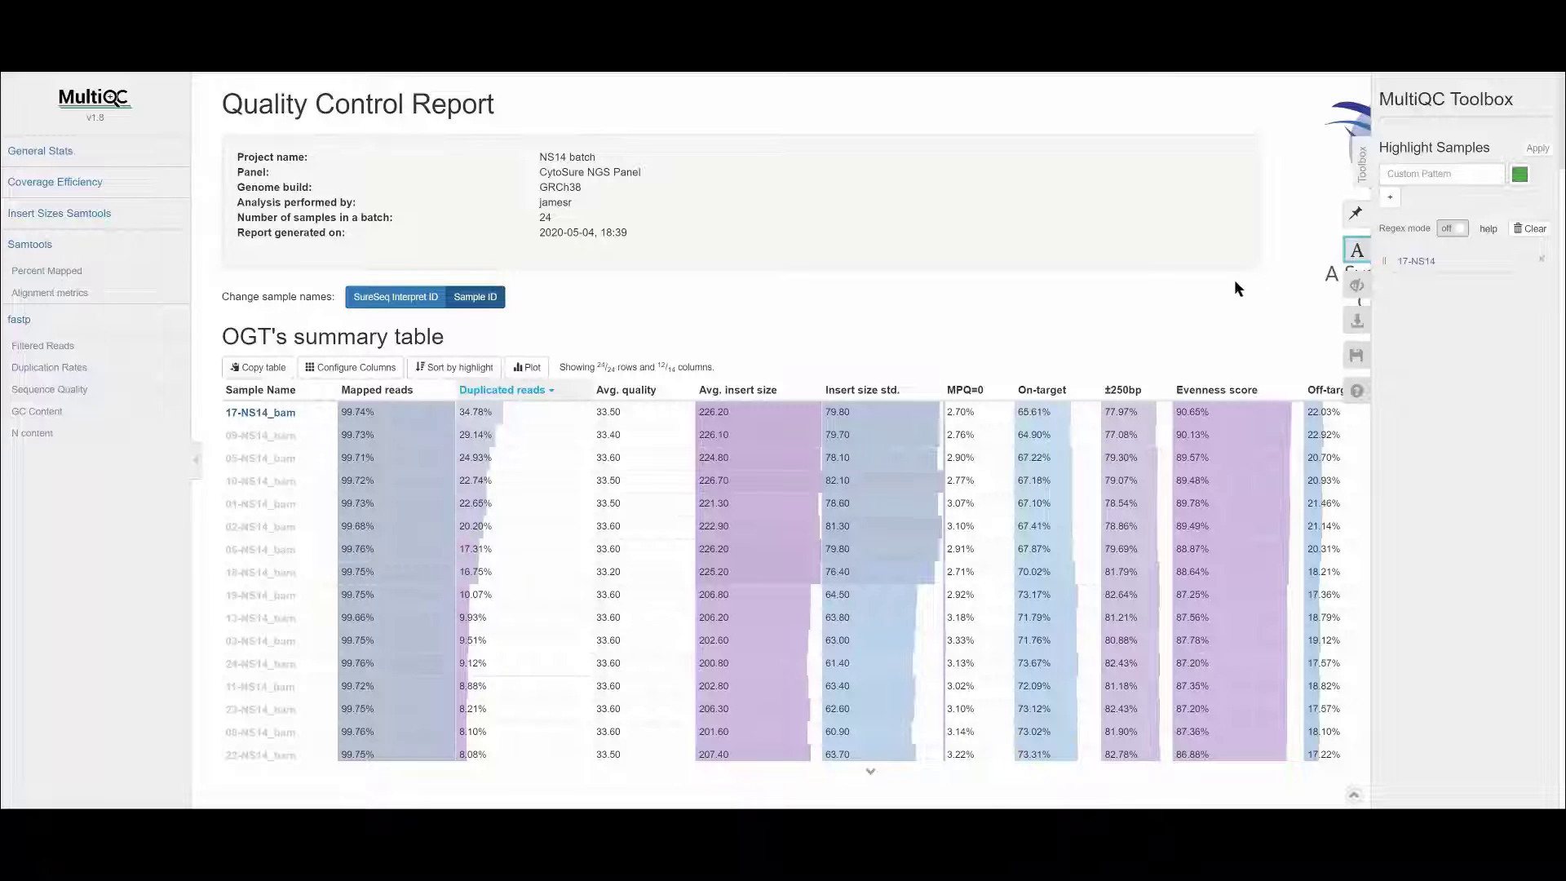
# Step: Scroll through the Coverage Efficiency, Insert Sizes Samtools and Samtools charts with 17-NS14 highlighted
pyautogui.scroll(-5, 1235, 281)
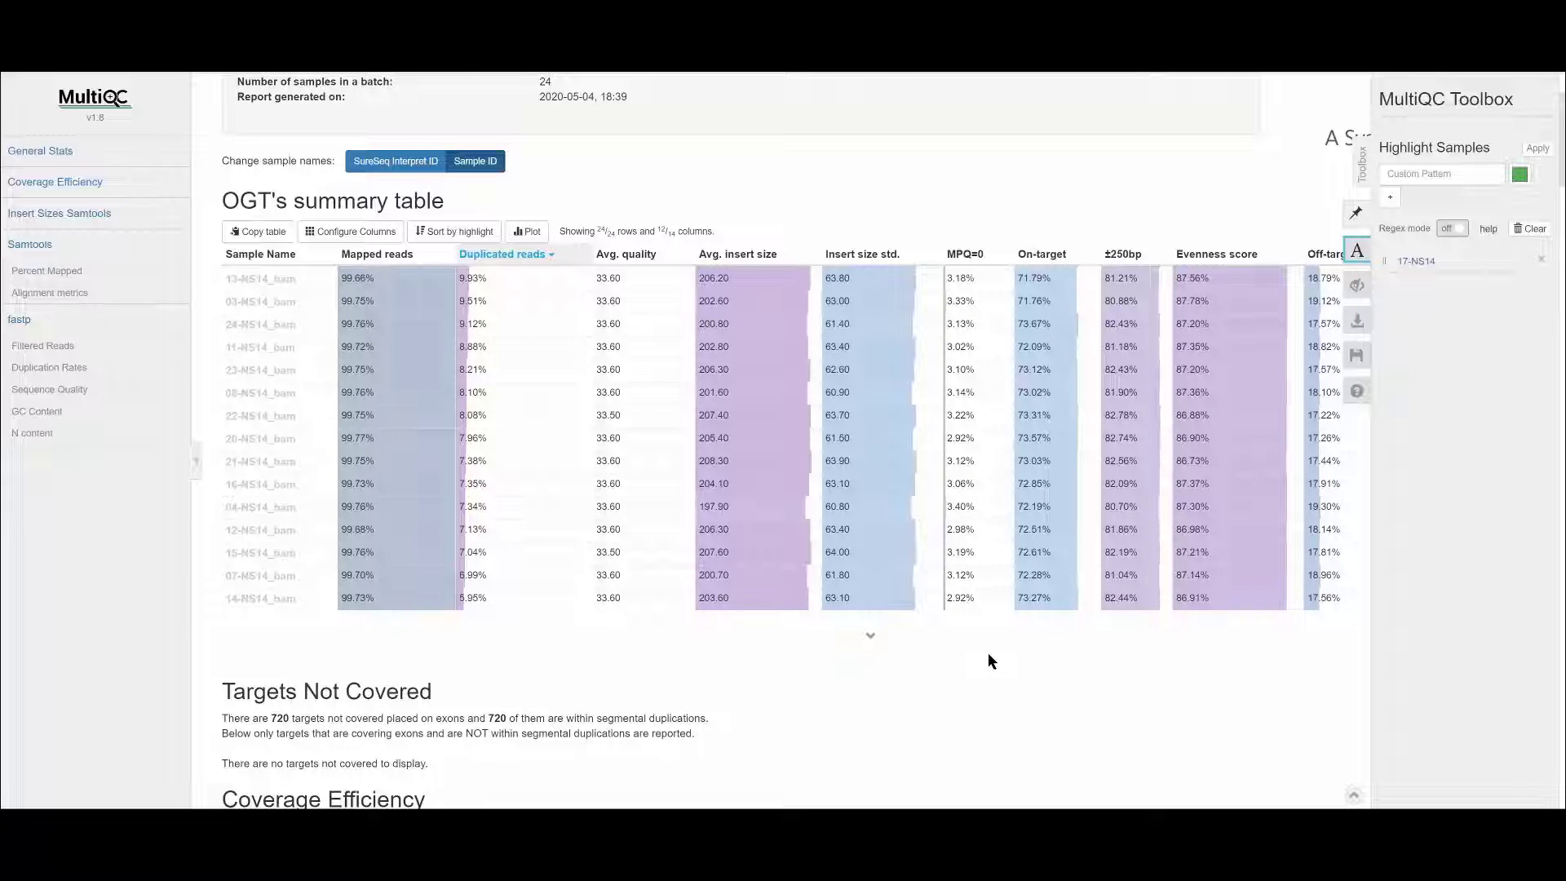
pyautogui.scroll(-3, 987, 654)
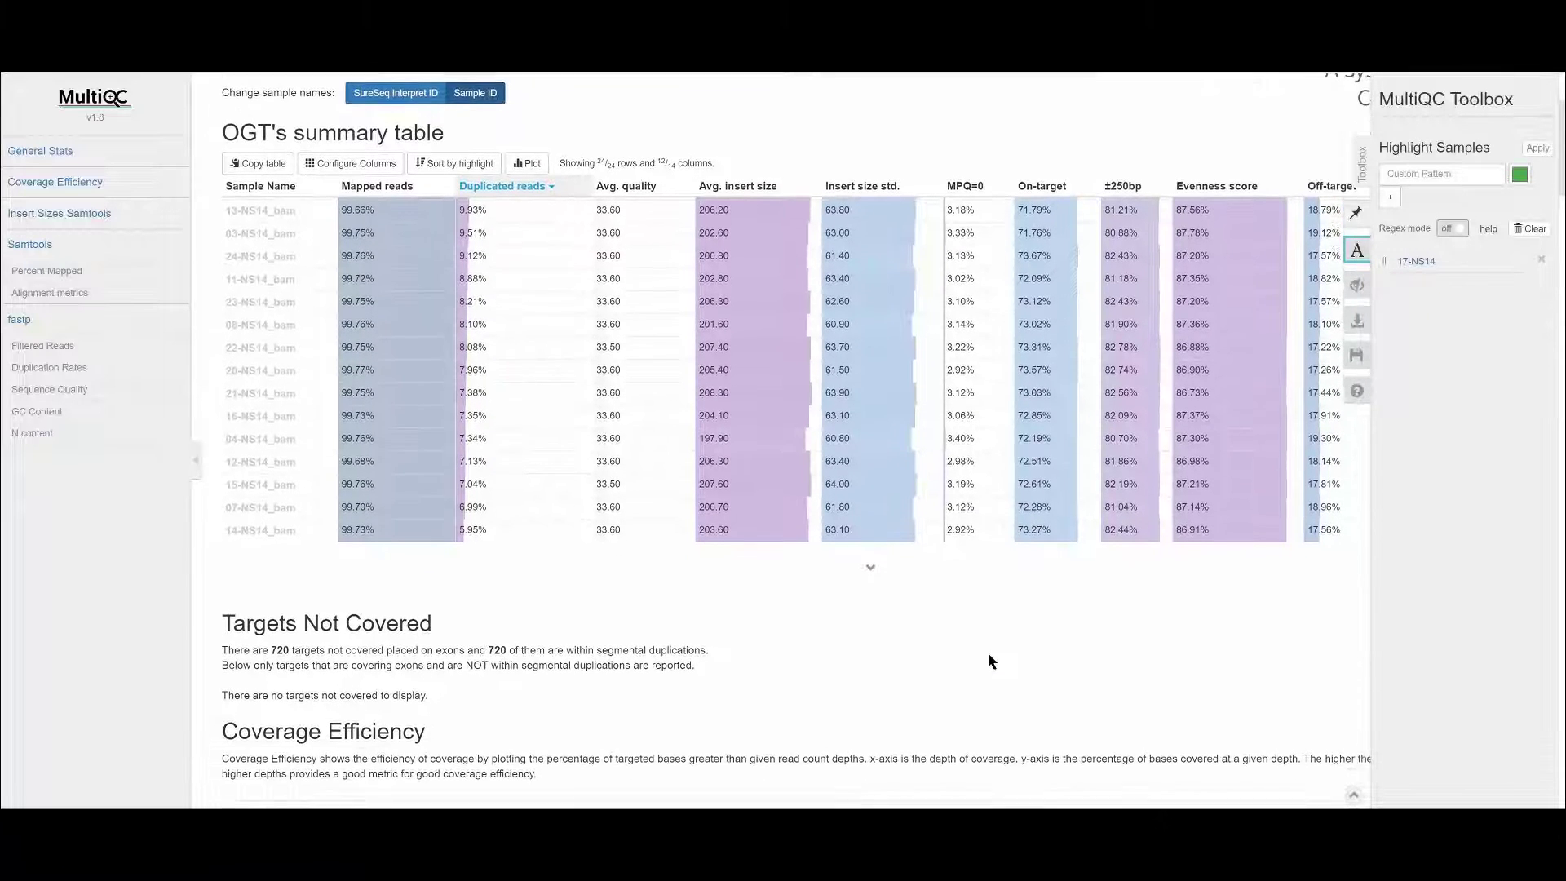
pyautogui.scroll(-2, 989, 661)
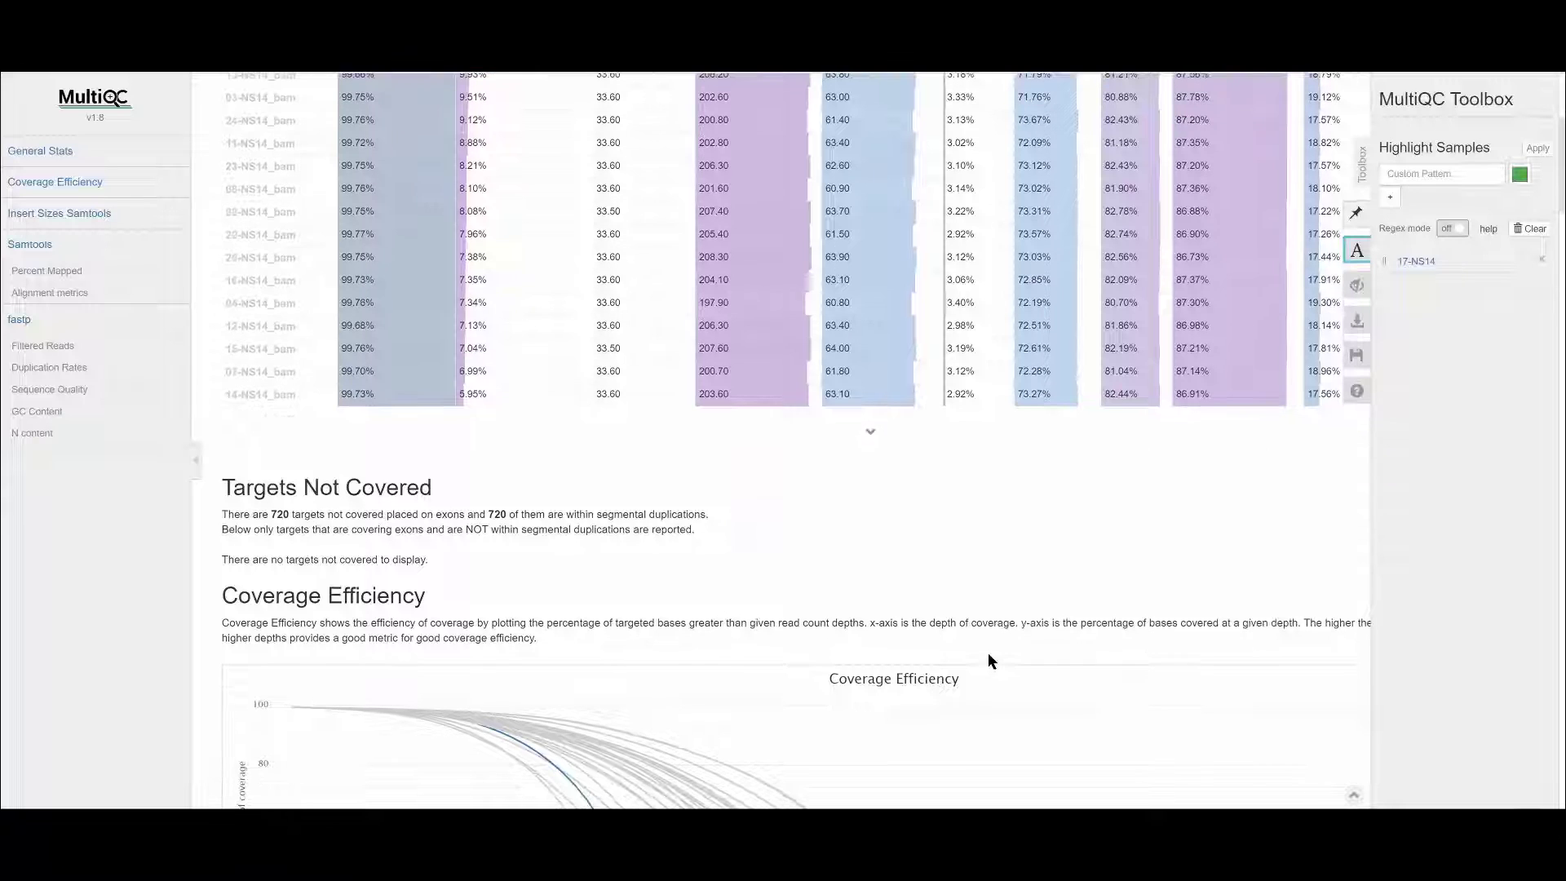
pyautogui.scroll(-2, 987, 657)
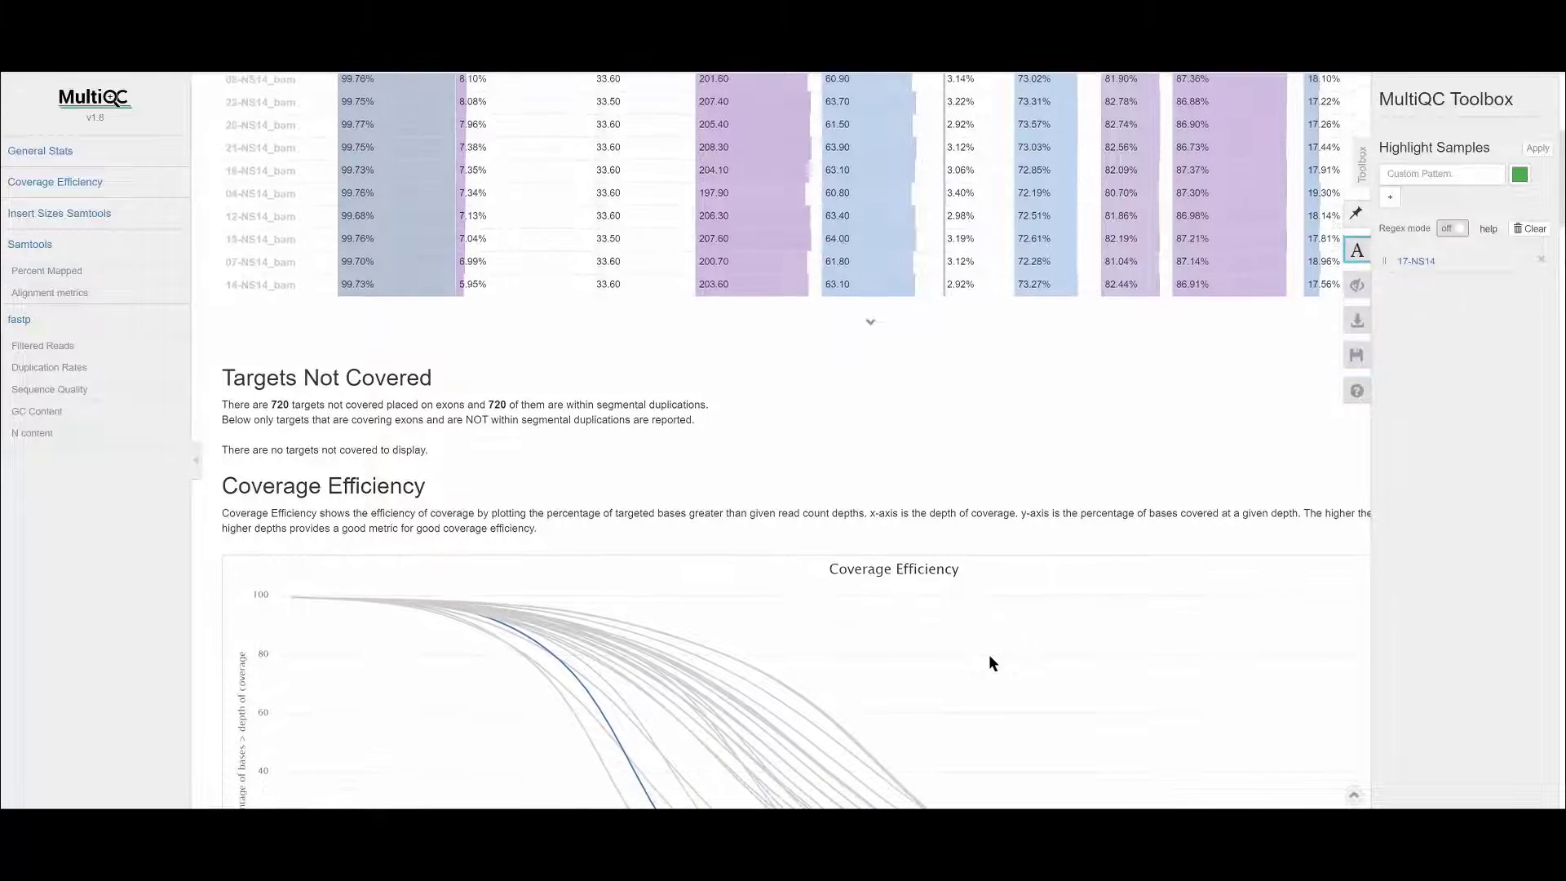
pyautogui.scroll(-1, 991, 665)
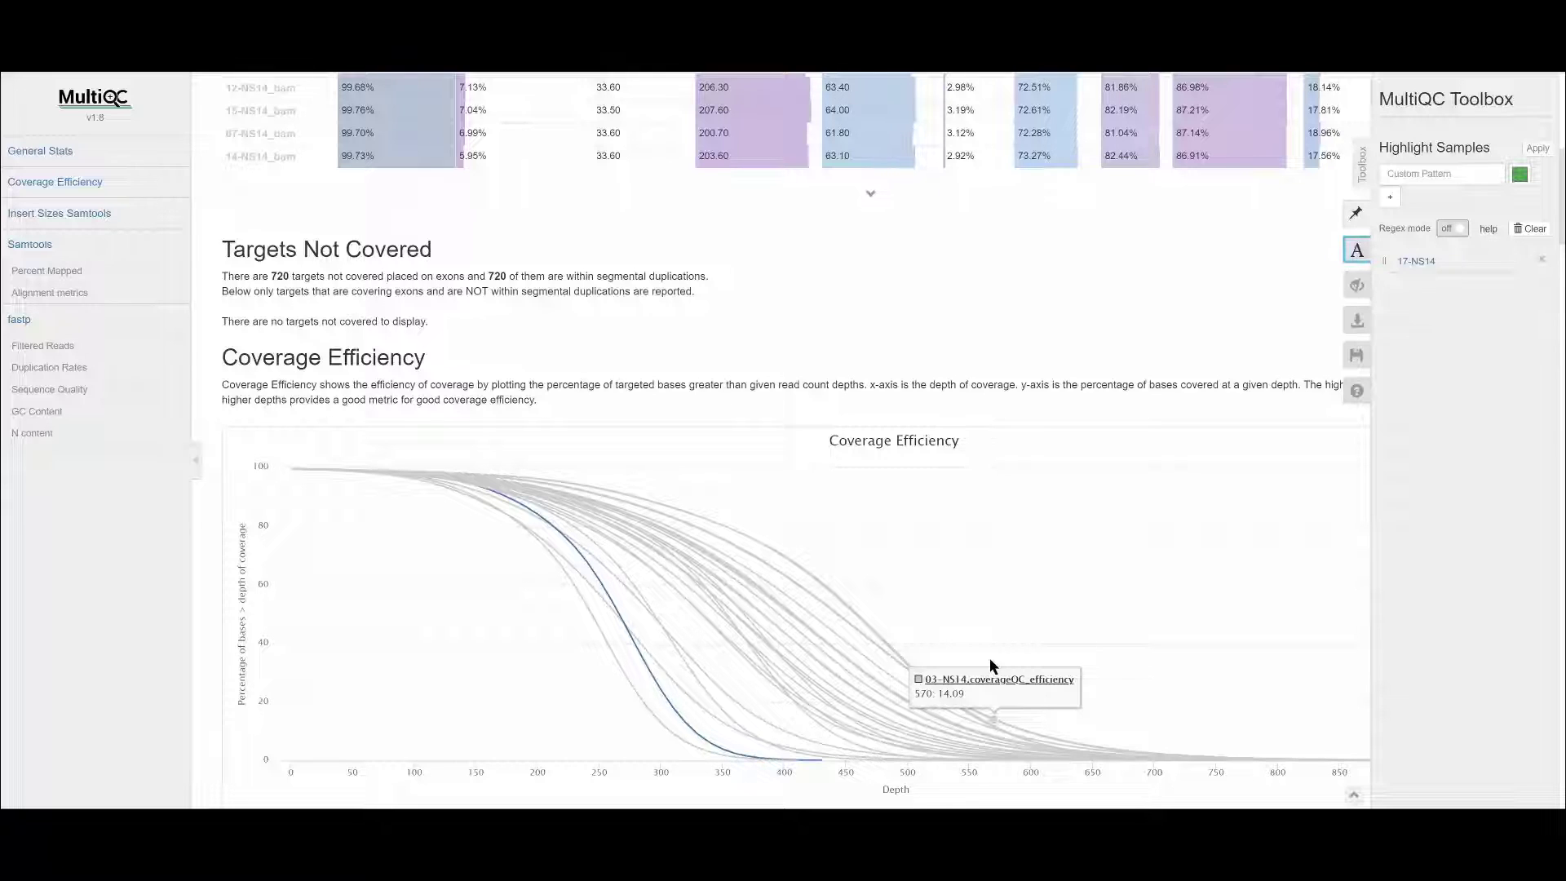
pyautogui.scroll(-2, 990, 659)
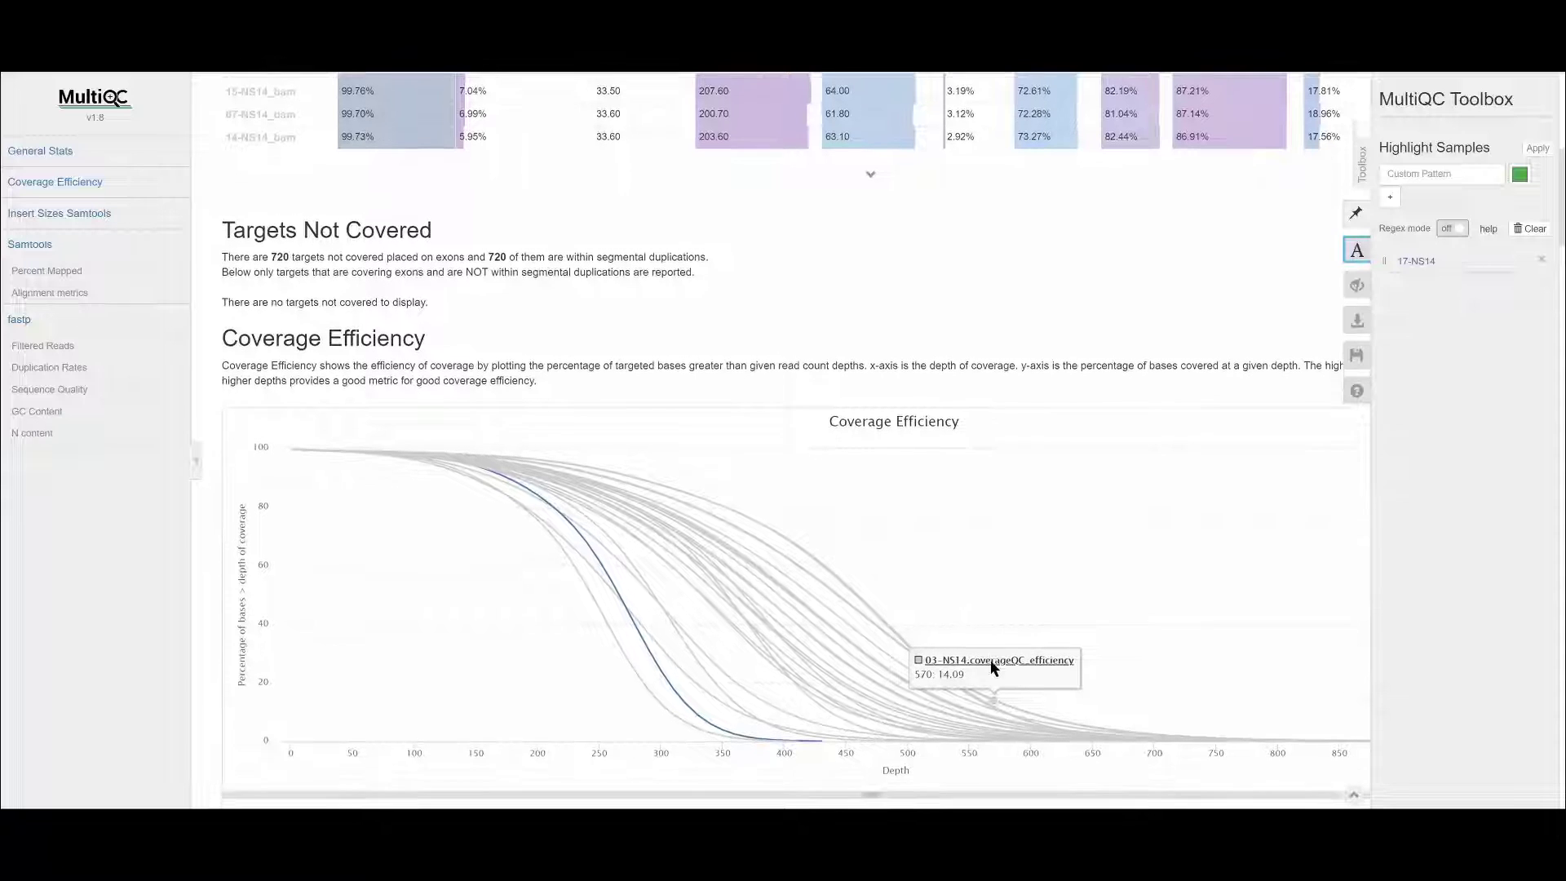
pyautogui.scroll(-3, 991, 665)
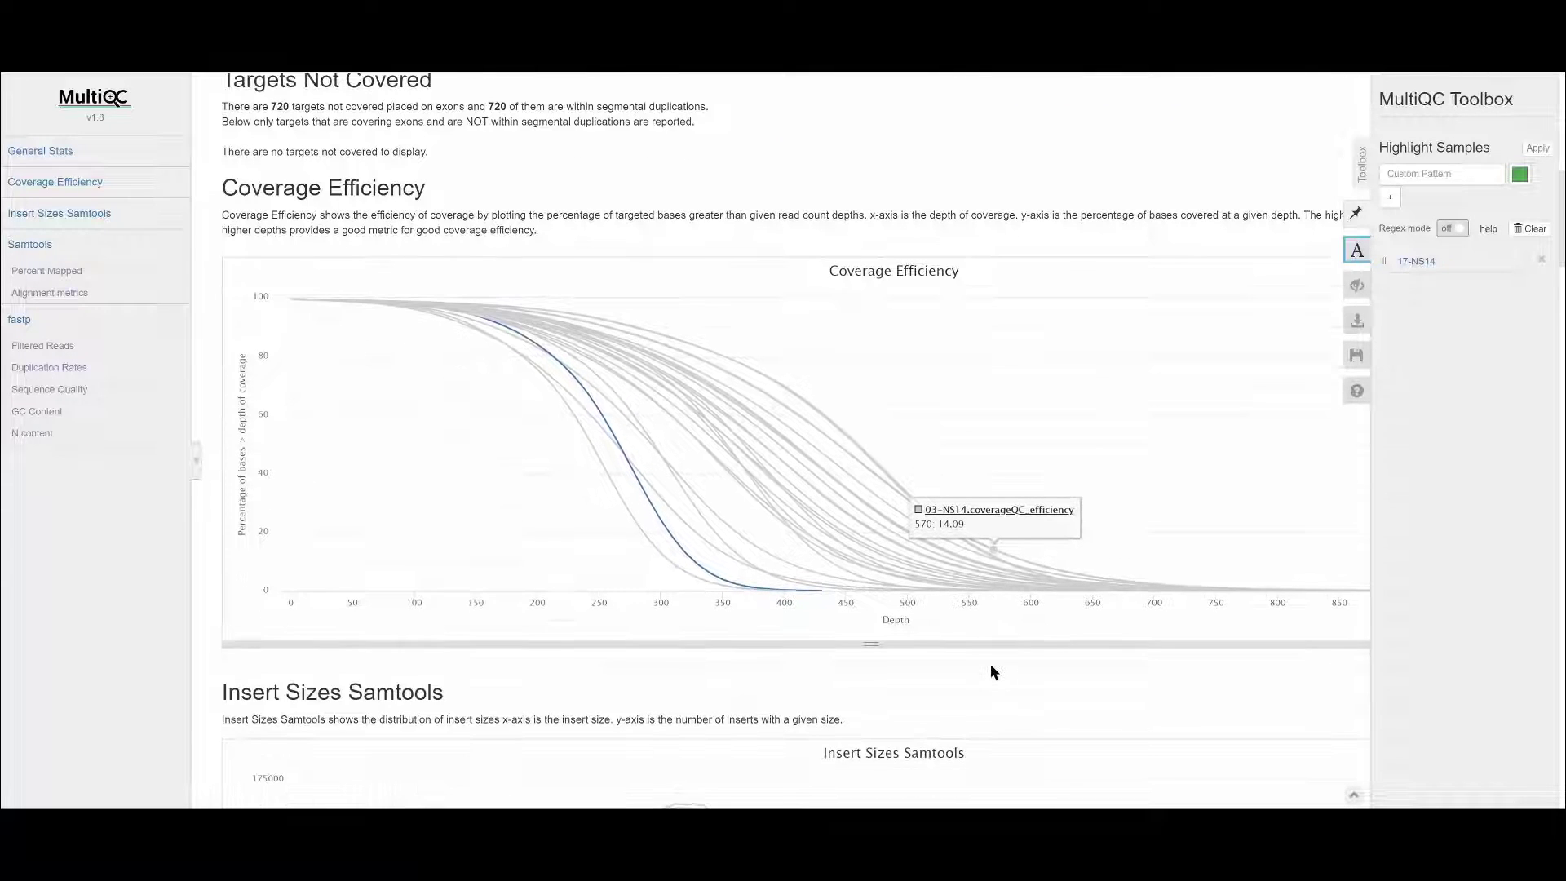
pyautogui.scroll(-2, 992, 676)
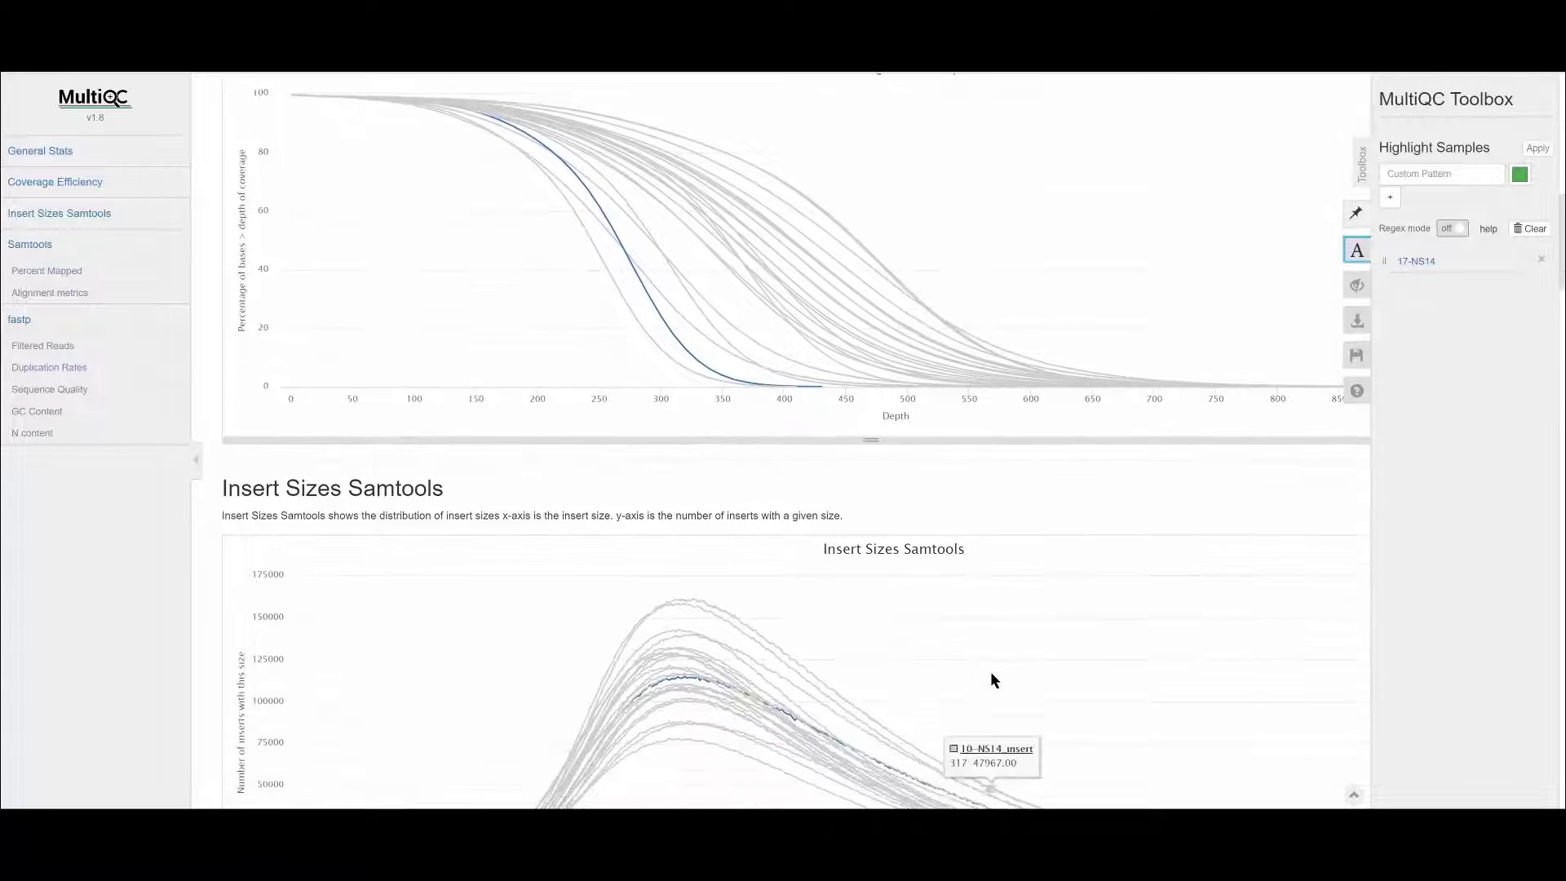
pyautogui.scroll(-2, 992, 678)
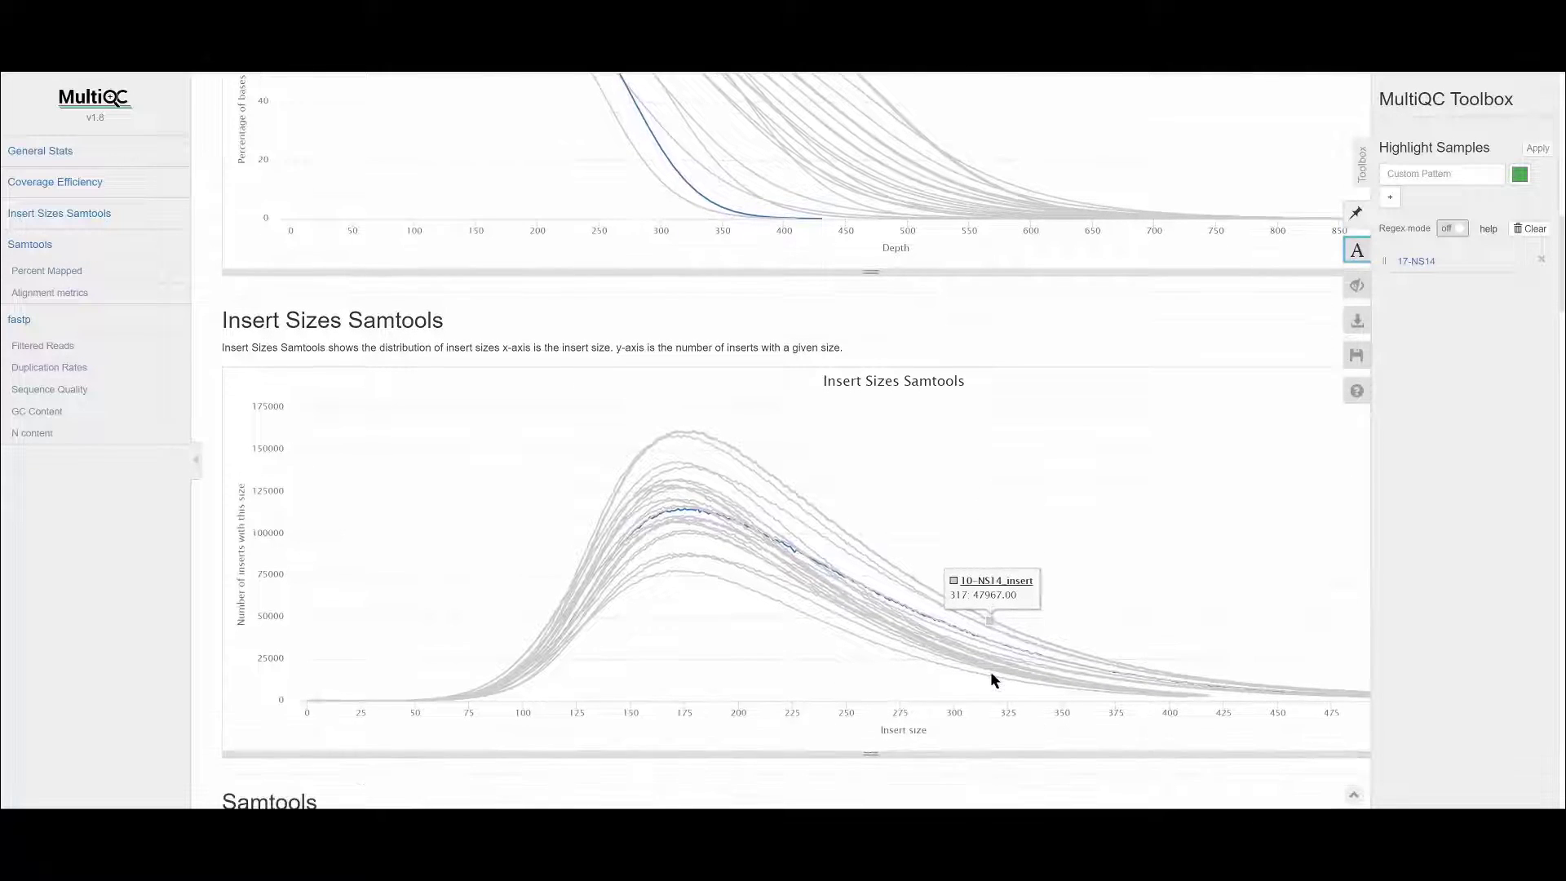
pyautogui.scroll(-2, 991, 680)
pyautogui.scroll(-1, 992, 680)
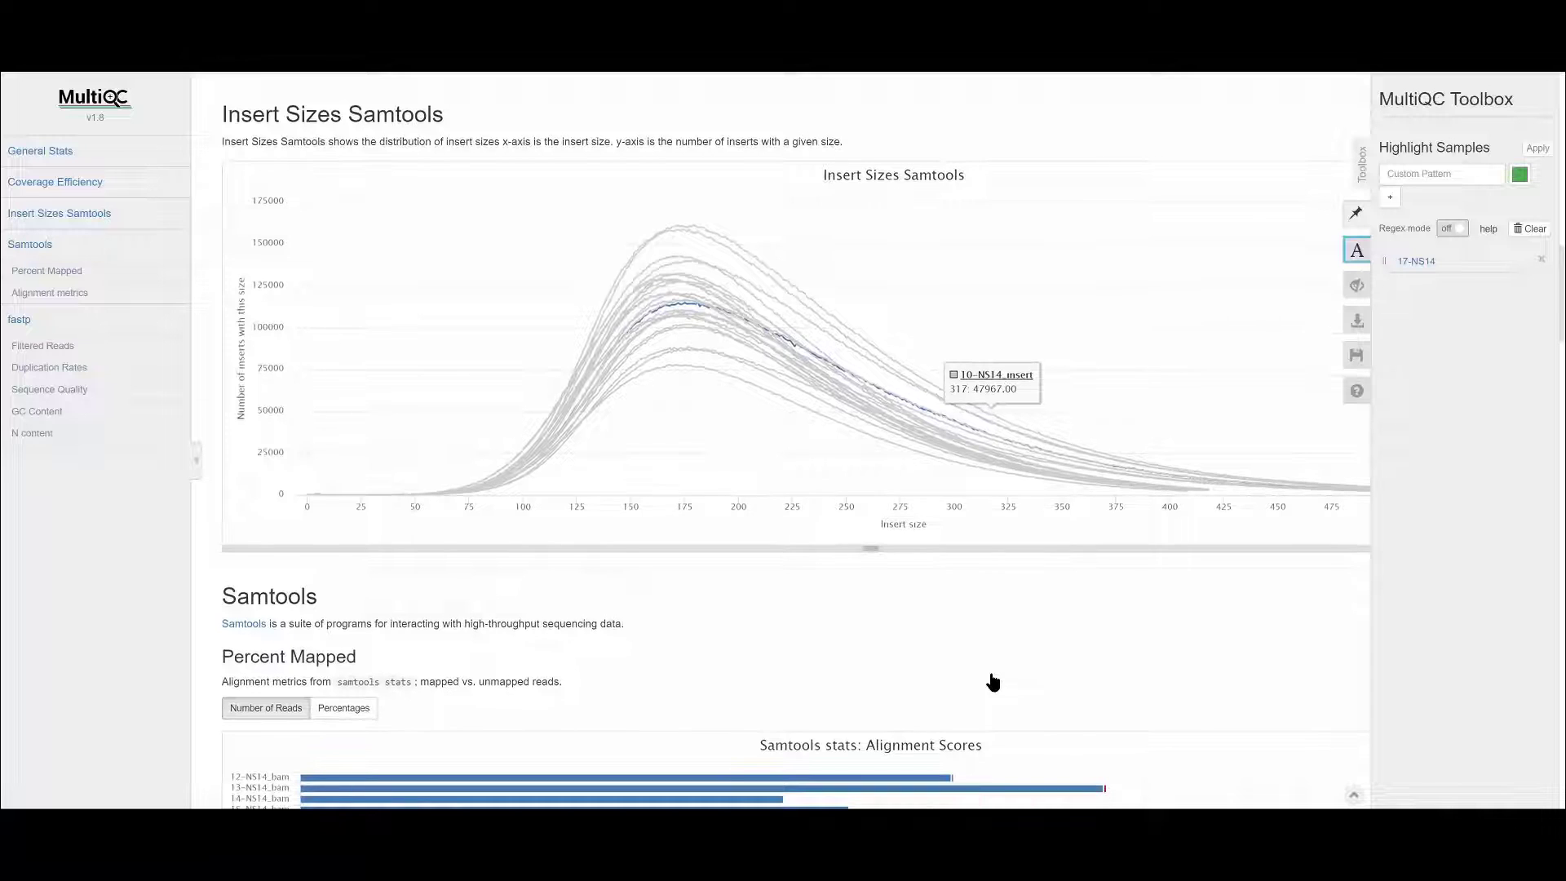
pyautogui.scroll(-3, 992, 681)
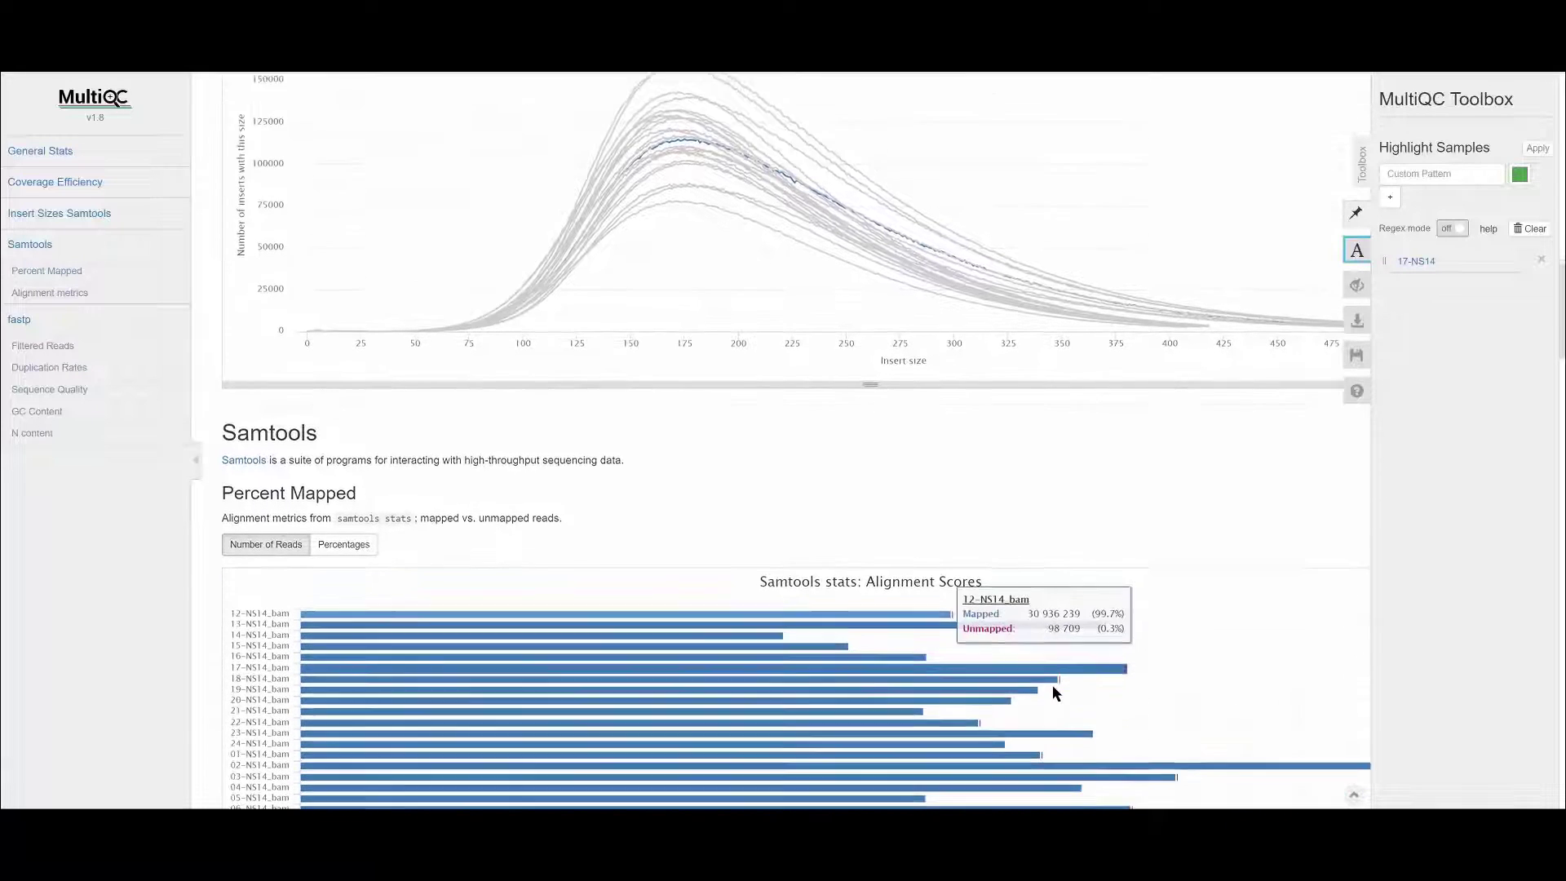
pyautogui.scroll(-1, 1052, 692)
pyautogui.scroll(-1, 1052, 691)
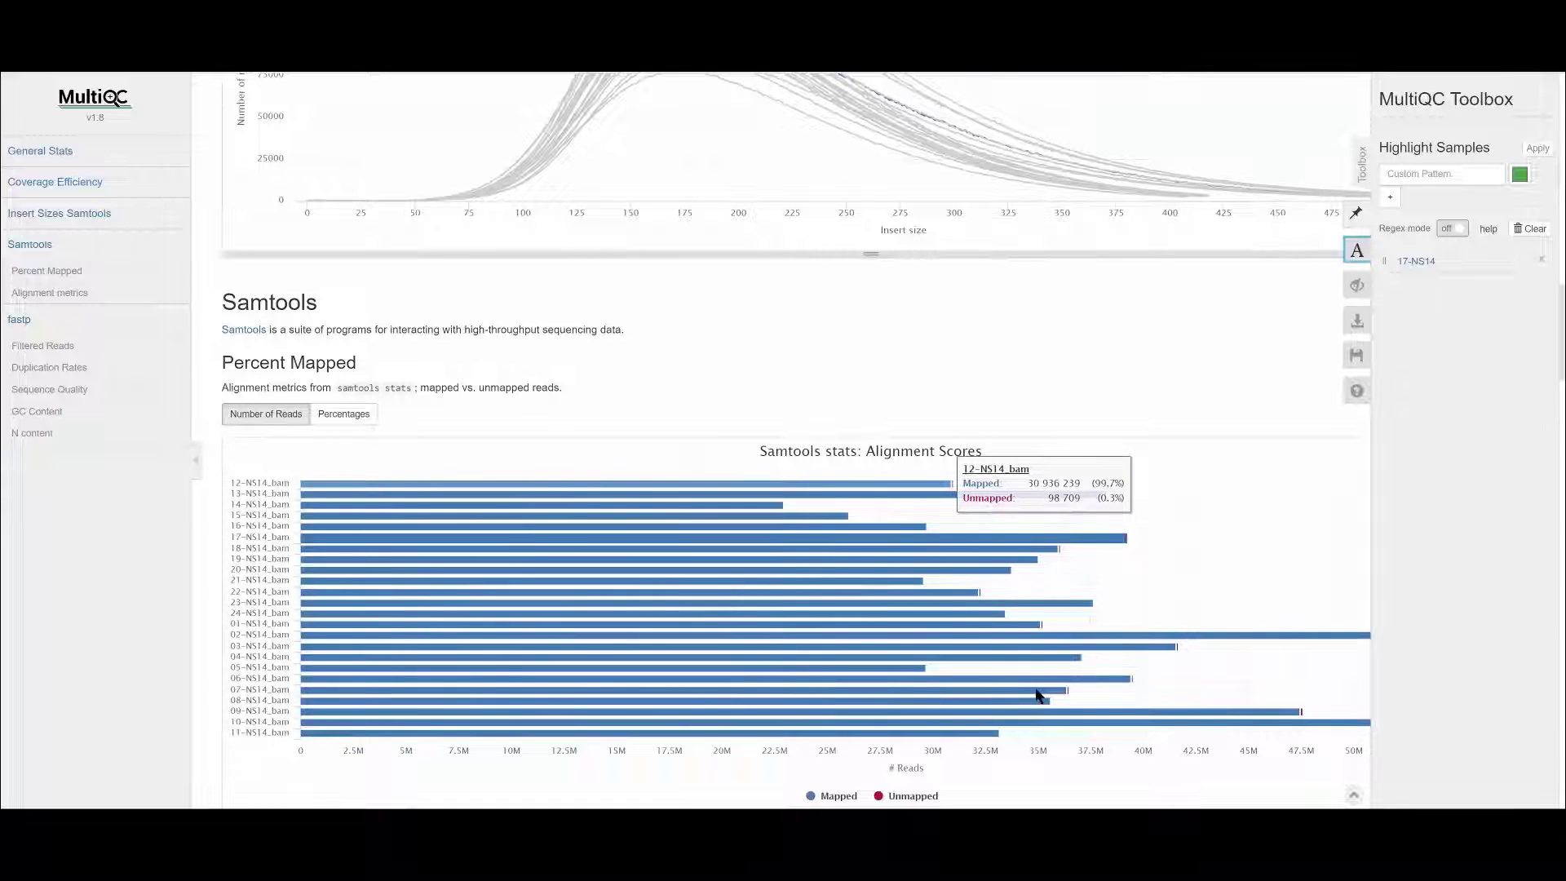
pyautogui.scroll(-1, 1037, 695)
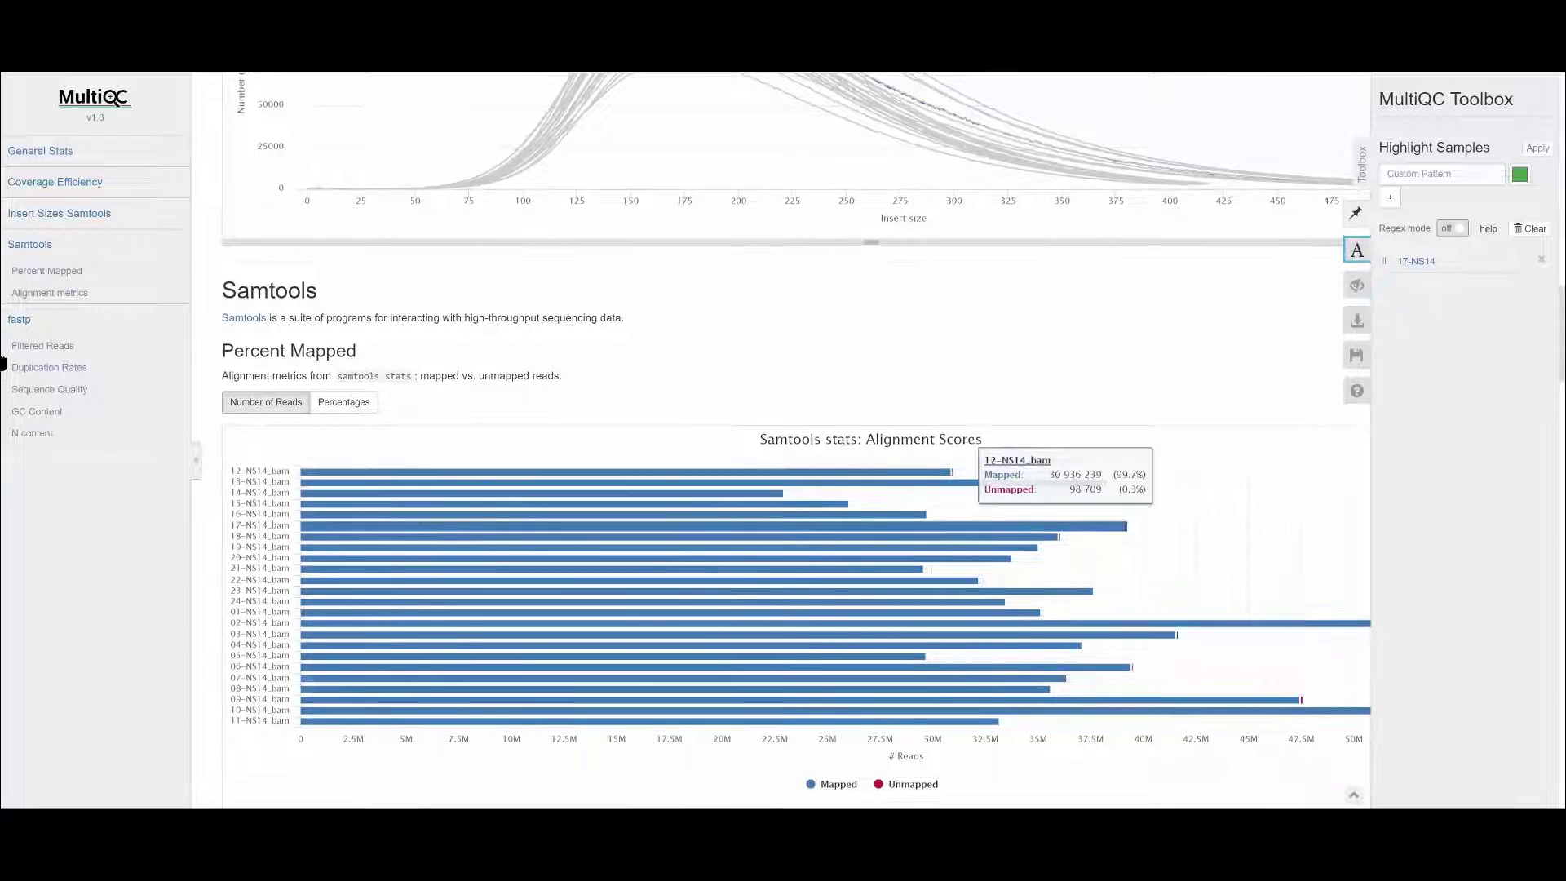
# Step: Go back to the Demo Myeloid Run_PG batch page showing the Completed Samples table
pyautogui.click(39, 325)
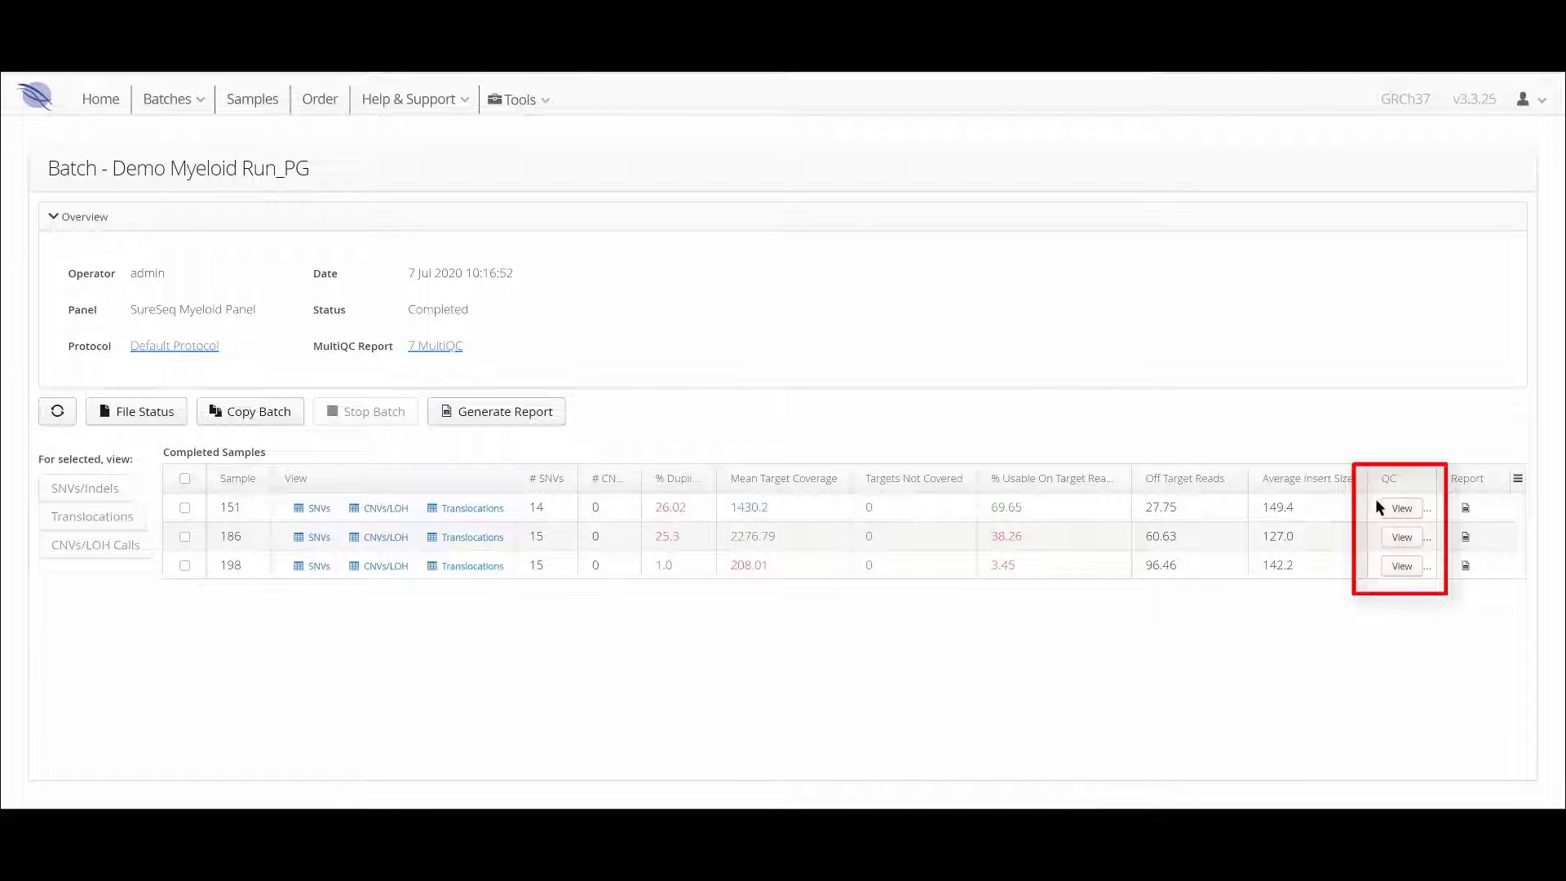
# Step: Open sample 151's fastp QC report and scroll through Summary, Adapters, Duplication and quality sections
pyautogui.click(1415, 518)
pyautogui.scroll(-3, 1361, 486)
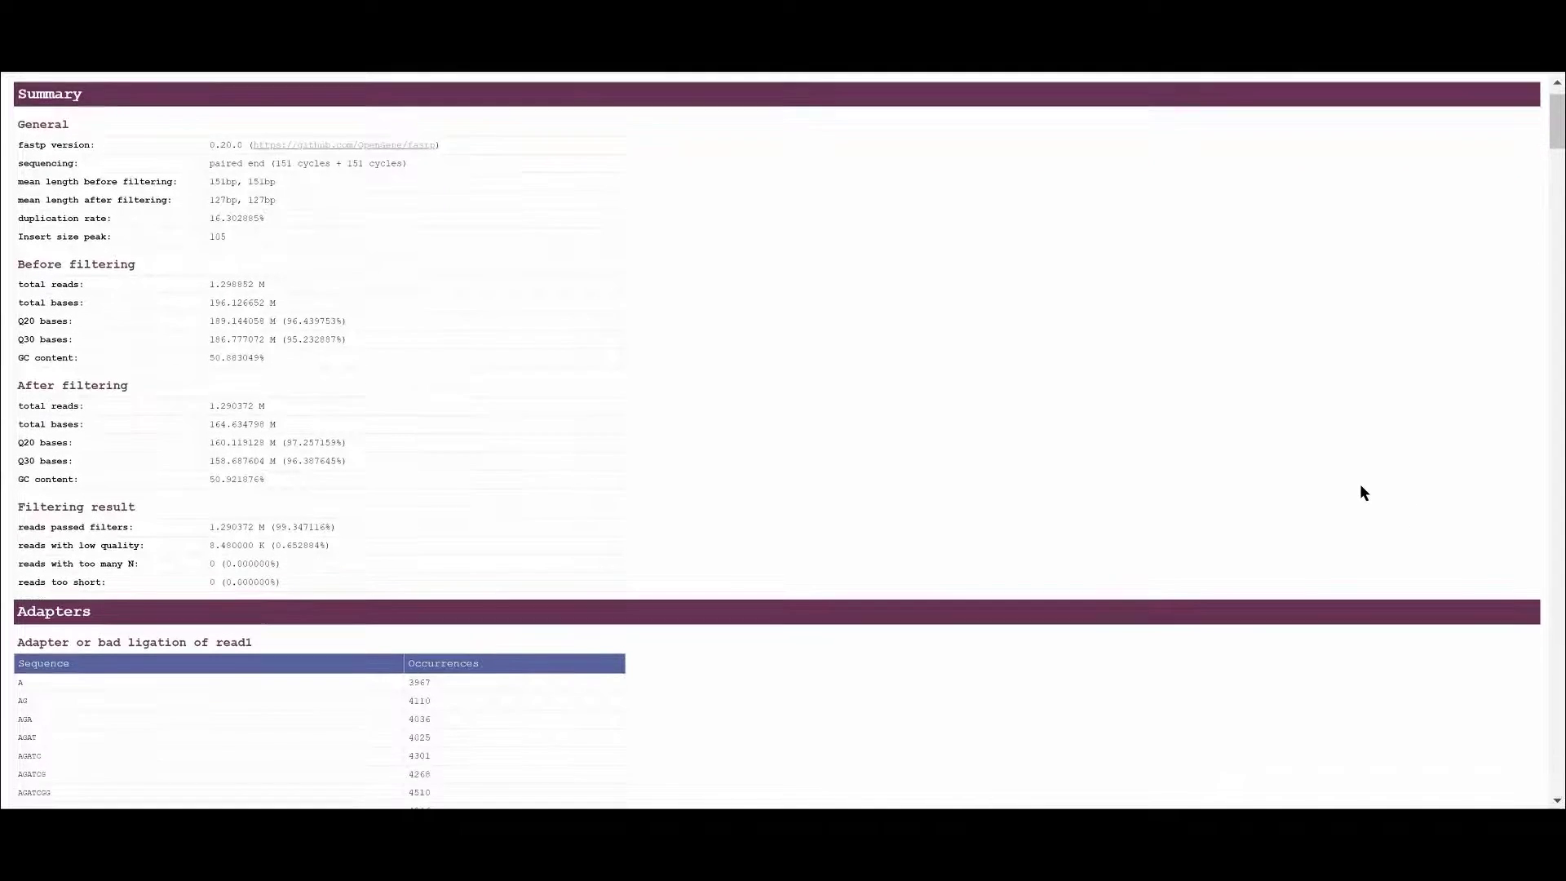
pyautogui.scroll(-4, 1360, 482)
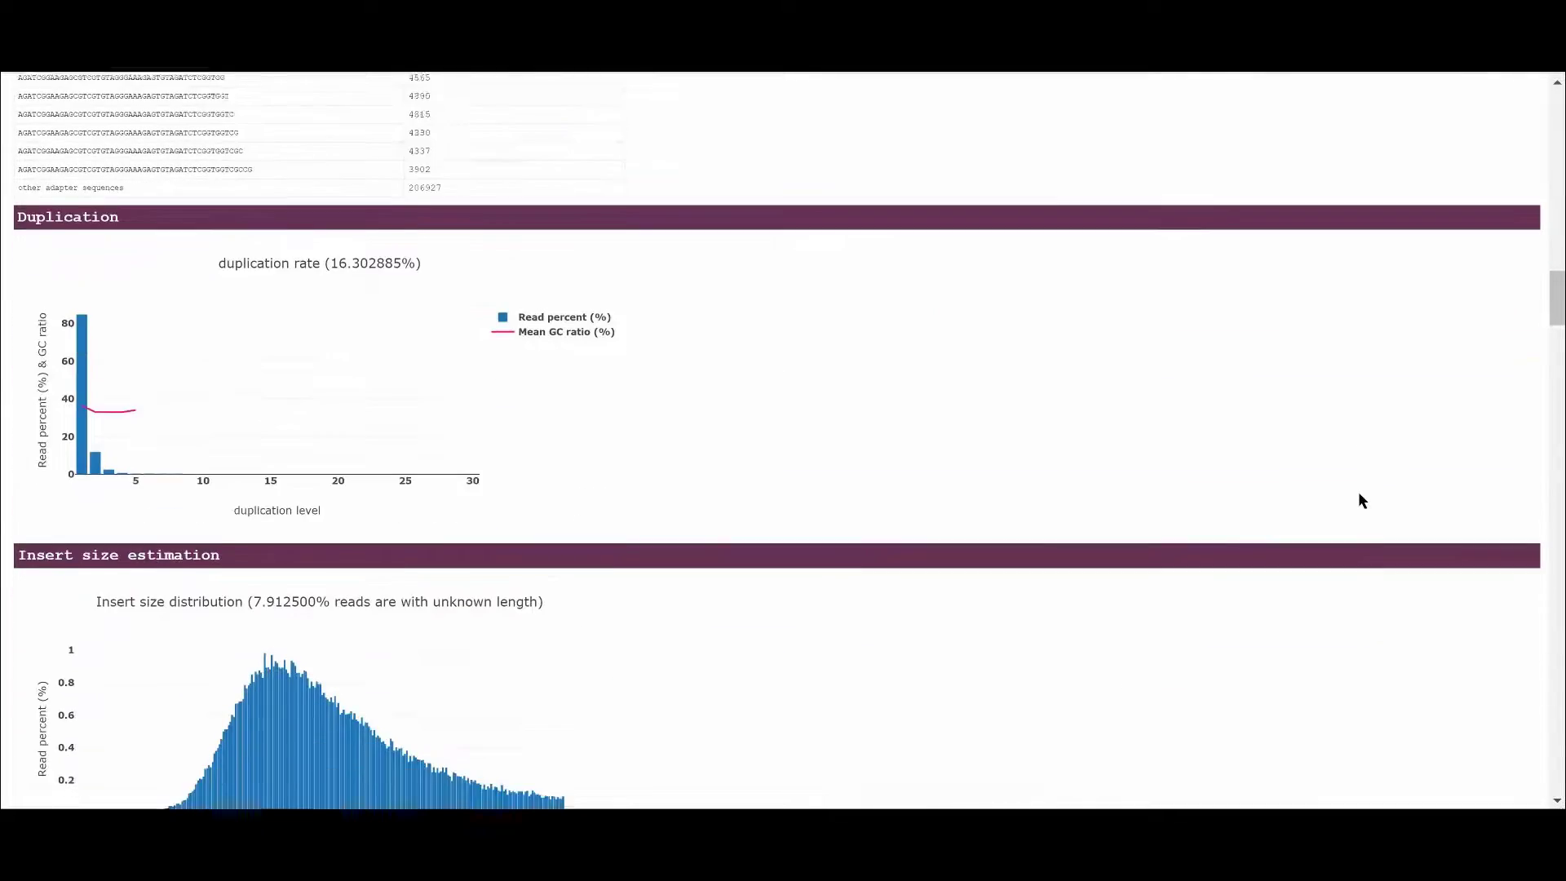
pyautogui.scroll(-8, 1359, 500)
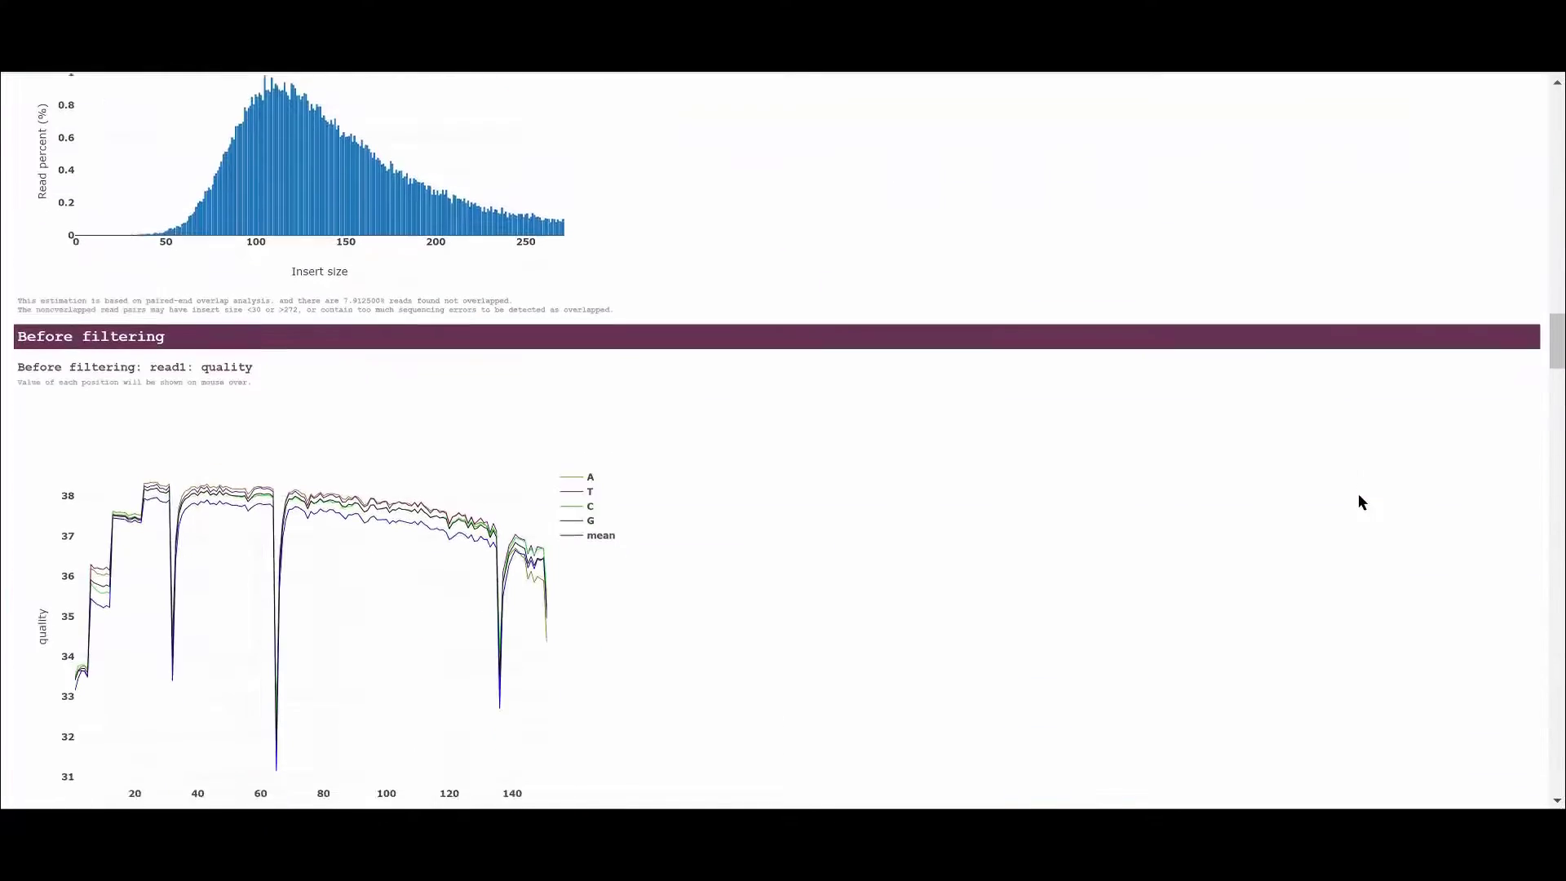